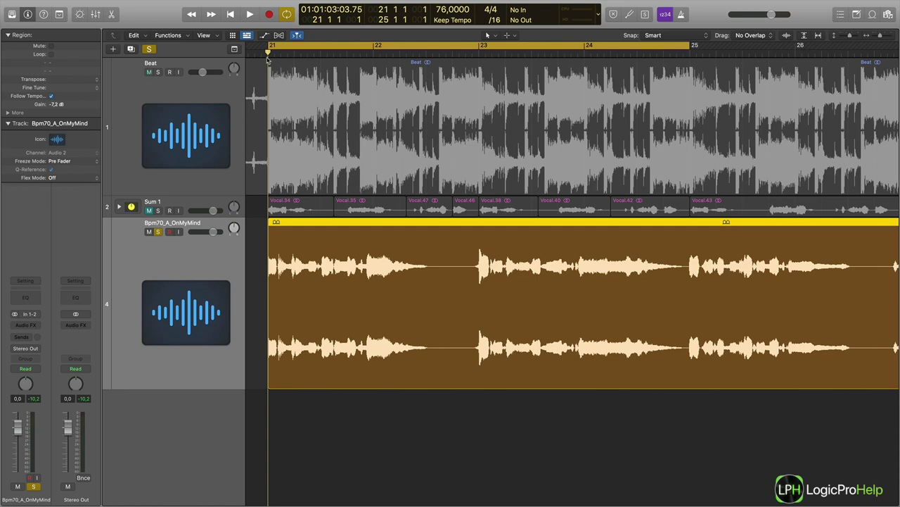
Step: Expand the Sum 1 track stack to inspect the Main track's effect chain, collapse it and reselect the Bpm70_A_OnMyMind track
left_click(202, 209)
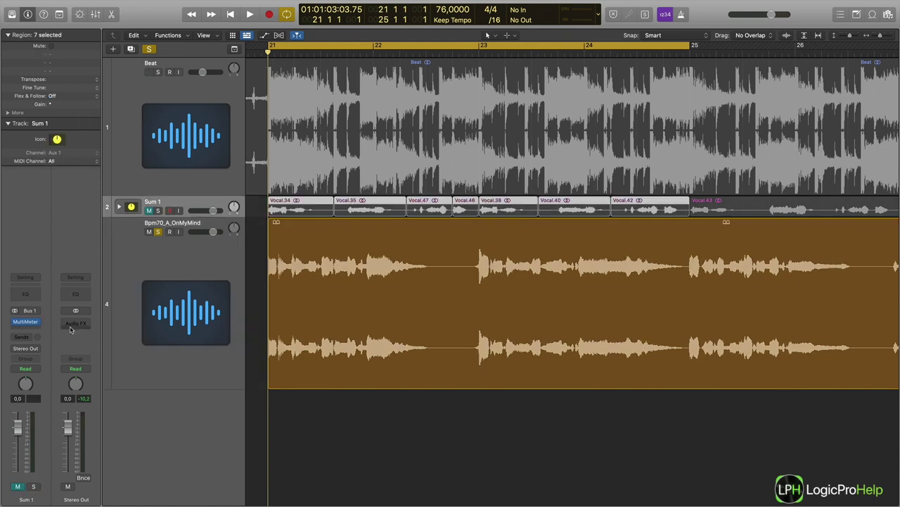
left_click(118, 207)
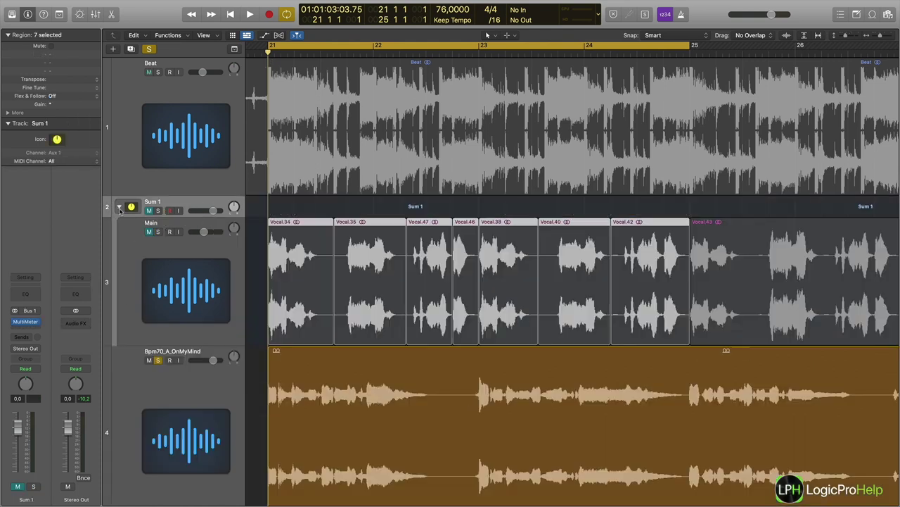
left_click(184, 256)
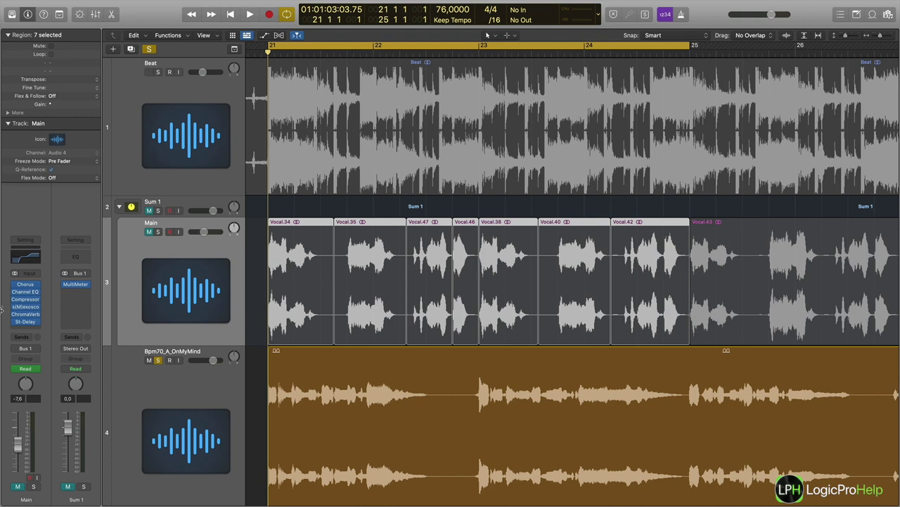
mouse_move(26, 311)
left_click(120, 207)
left_click(162, 257)
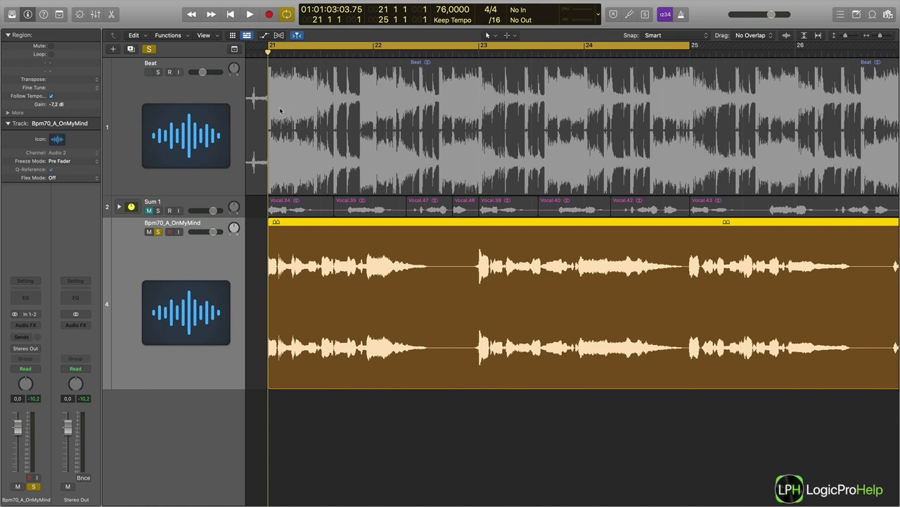
Step: Select the Bpm70_A_OnMyMind vocal region and play back its opening without effects
left_click(269, 61)
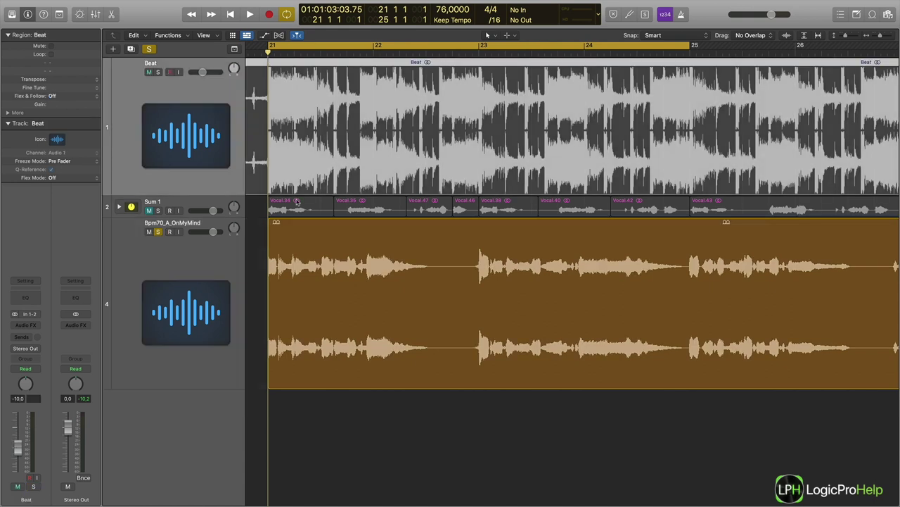
left_click(270, 373)
key("space")
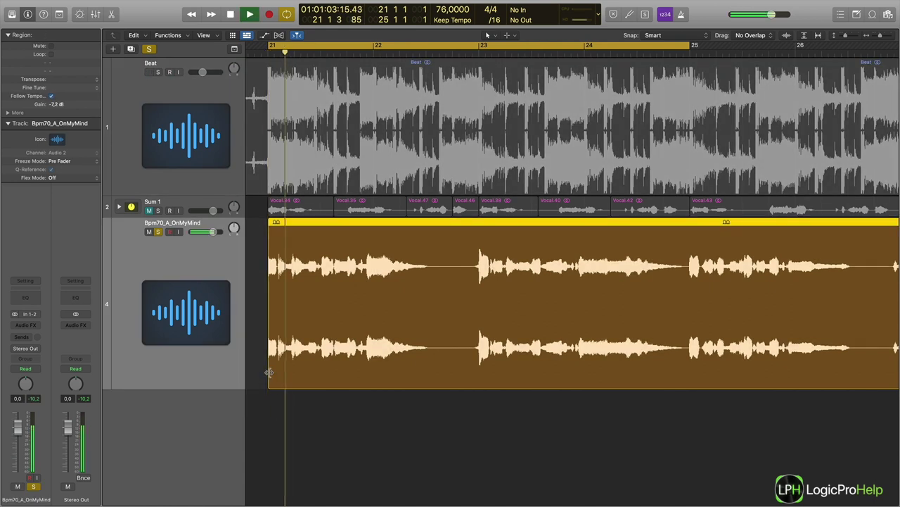
key("space")
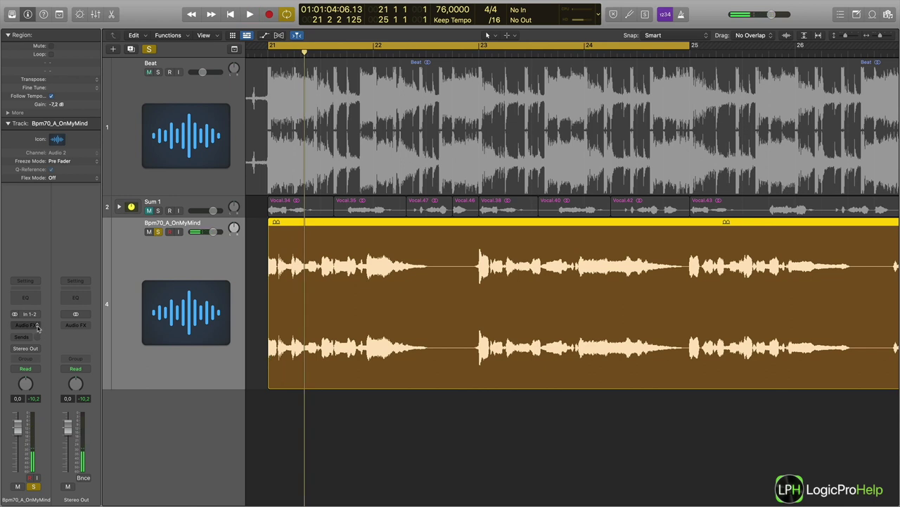
Step: Insert the DeEsser 2 plug-in on the Bpm70_A_OnMyMind track and place its window over the middle of the arrangement
left_click(25, 325)
mouse_move(50, 359)
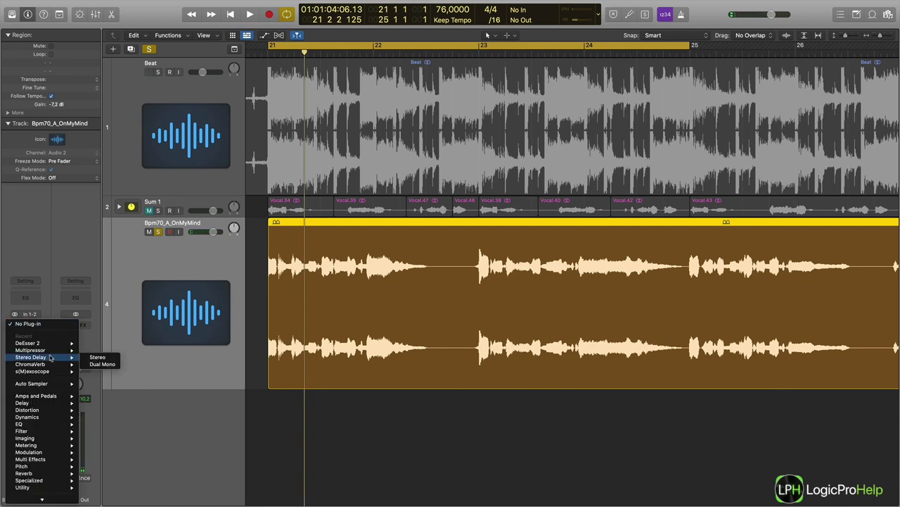
mouse_move(49, 460)
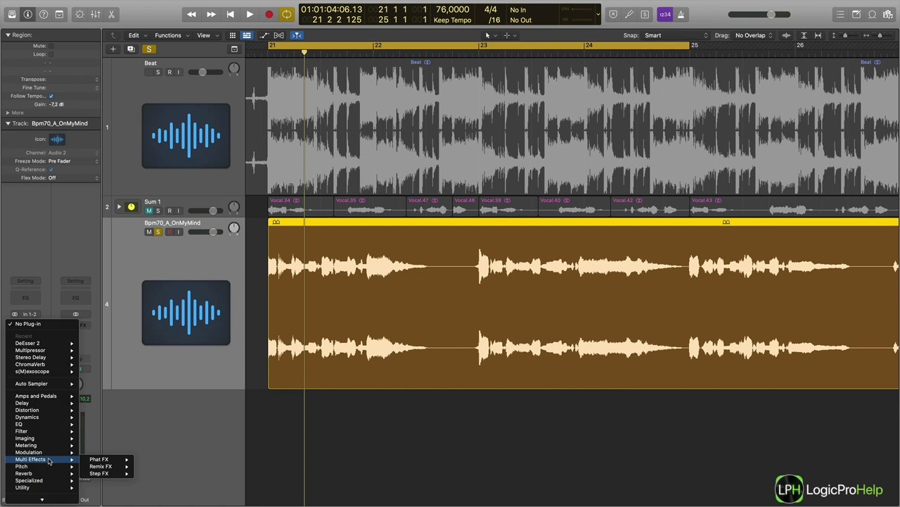
mouse_move(52, 420)
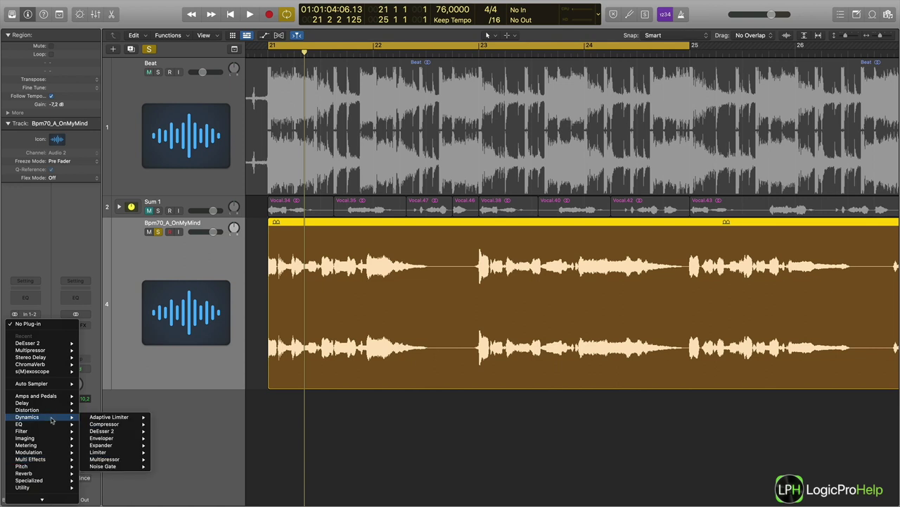
mouse_move(105, 431)
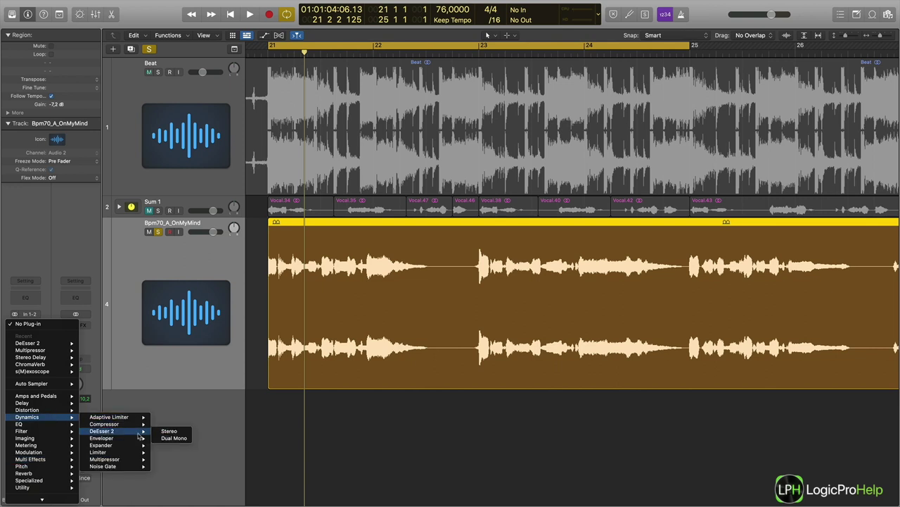
left_click(181, 437)
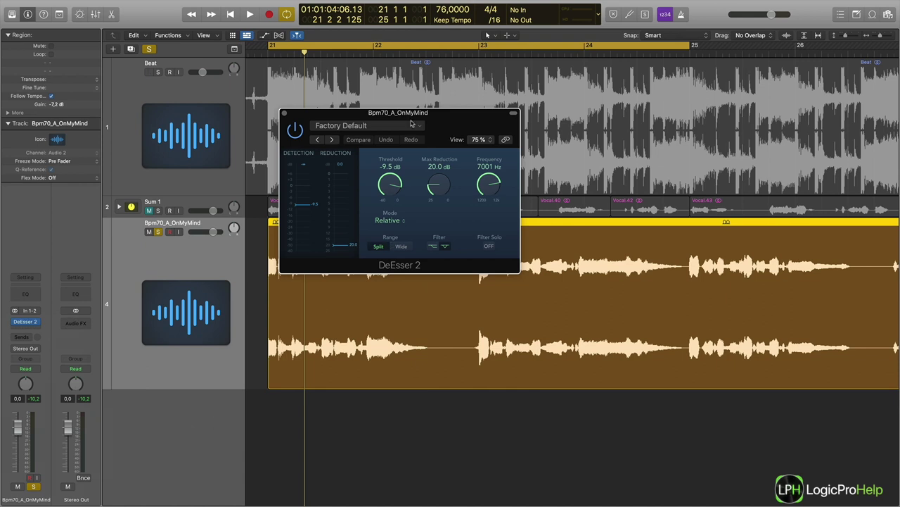
left_click_drag(406, 117, 503, 154)
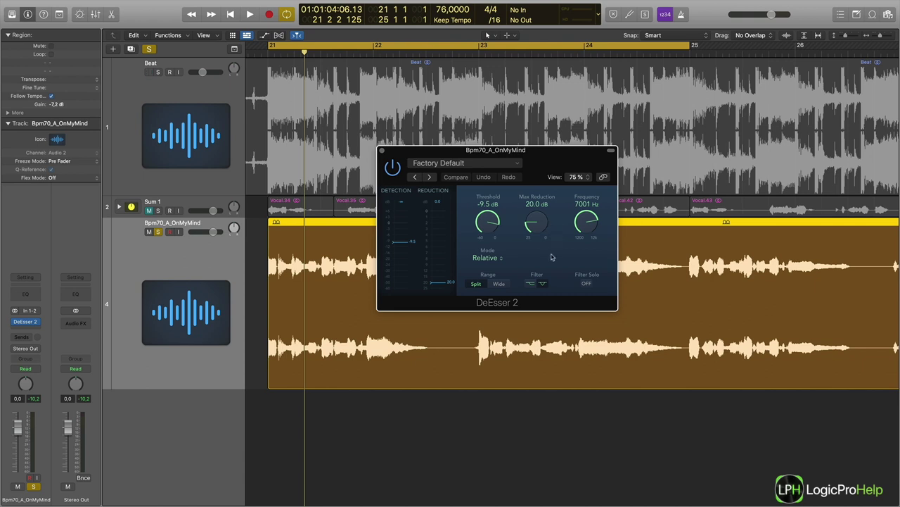
left_click(530, 284)
left_click(542, 284)
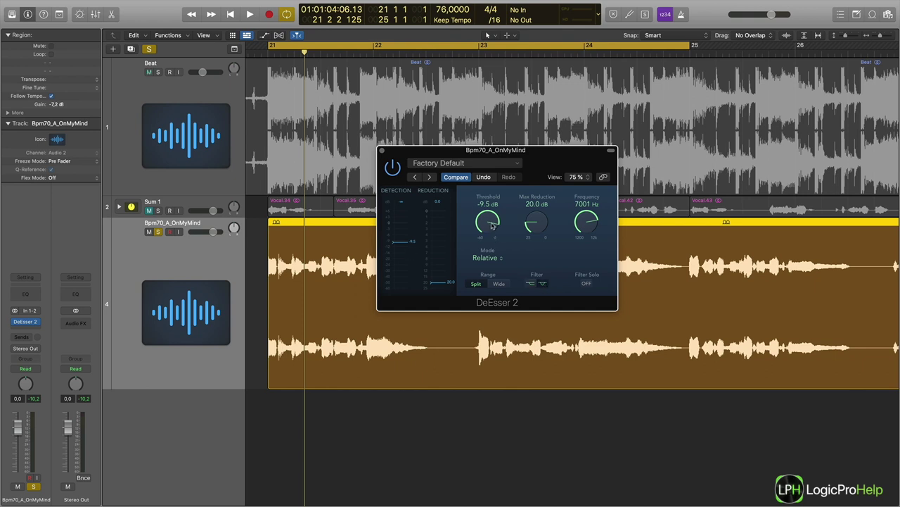
left_click(33, 324)
mouse_move(39, 420)
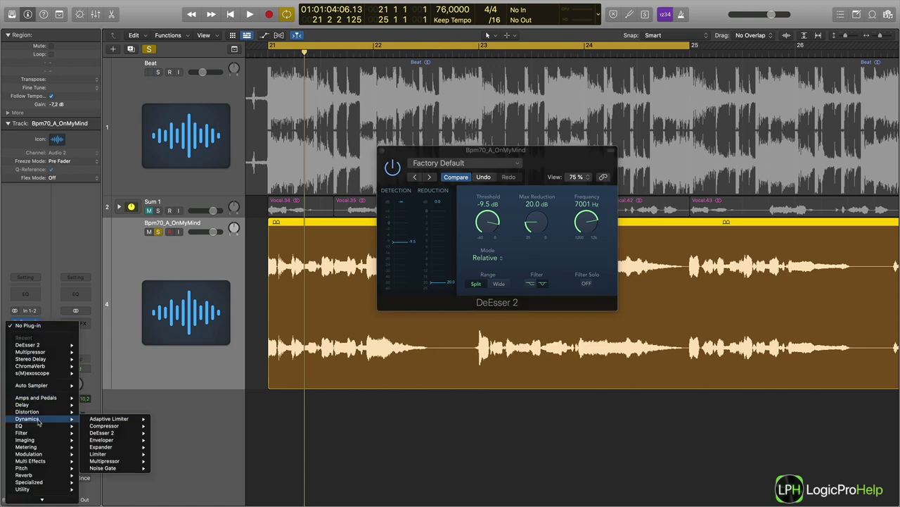
mouse_move(123, 428)
left_click(476, 156)
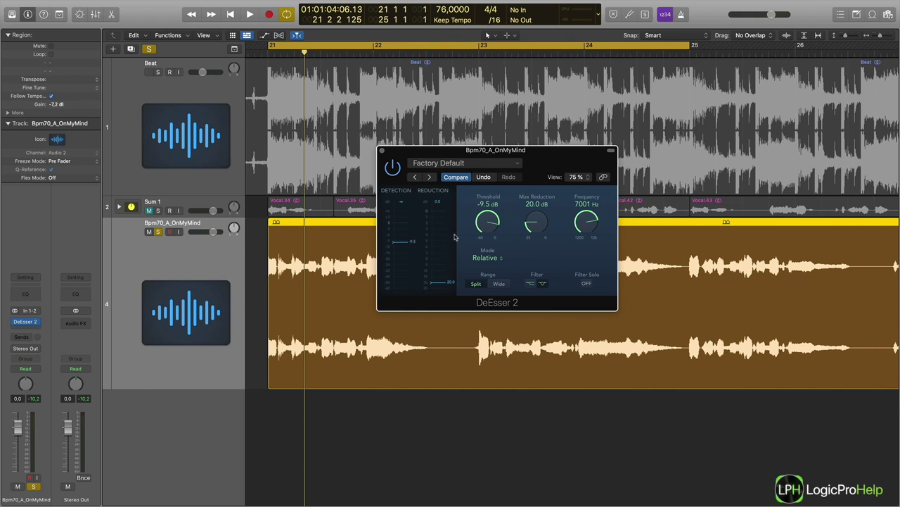
Step: Audition the vocal with the DeEsser 2 threshold at 0.0 dB and after lowering it to -10.1 dB
left_click_drag(491, 227, 494, 205)
key("space")
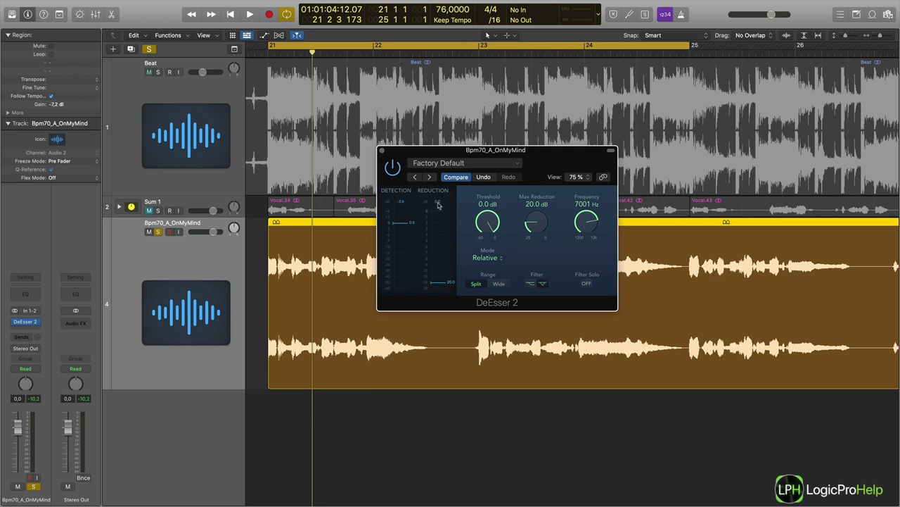
mouse_move(493, 224)
left_mouse_down()
mouse_move(495, 239)
mouse_move(487, 225)
left_mouse_up()
key("space")
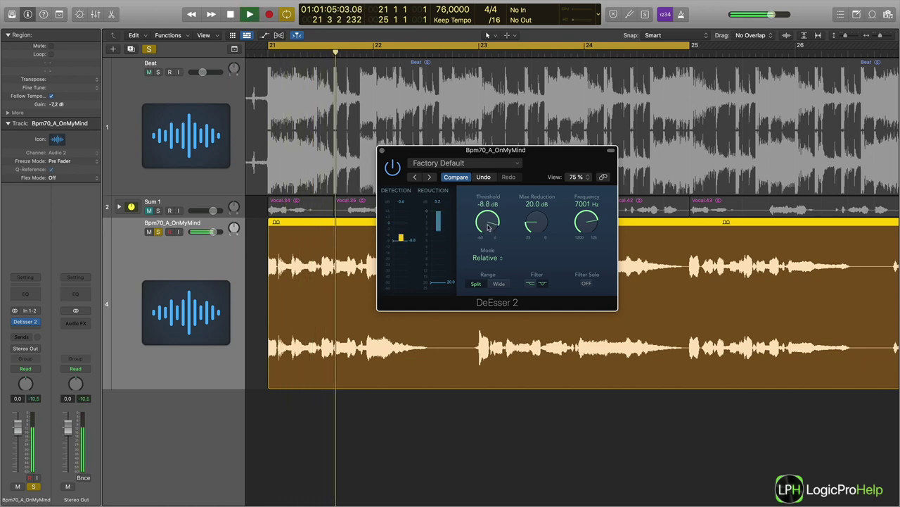
left_click_drag(488, 226, 489, 229)
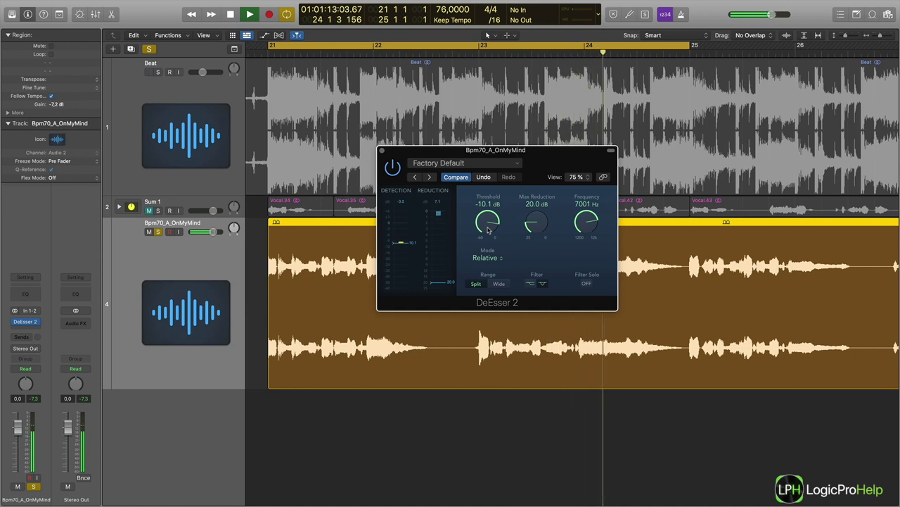
key("space")
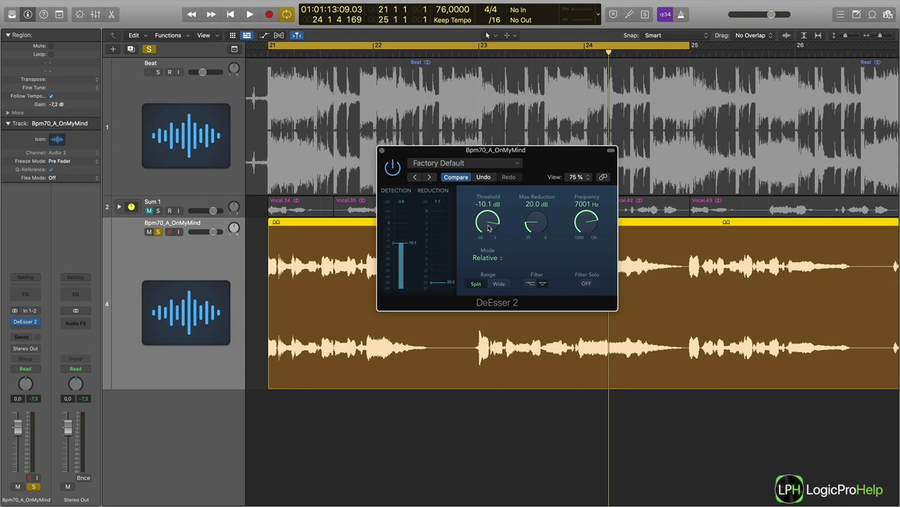
Step: Set the DeEsser 2 threshold to -30.2 dB and compare the vocal with the effect active and bypassed
left_click_drag(493, 228, 494, 221)
left_click_drag(492, 226, 491, 278)
key("space")
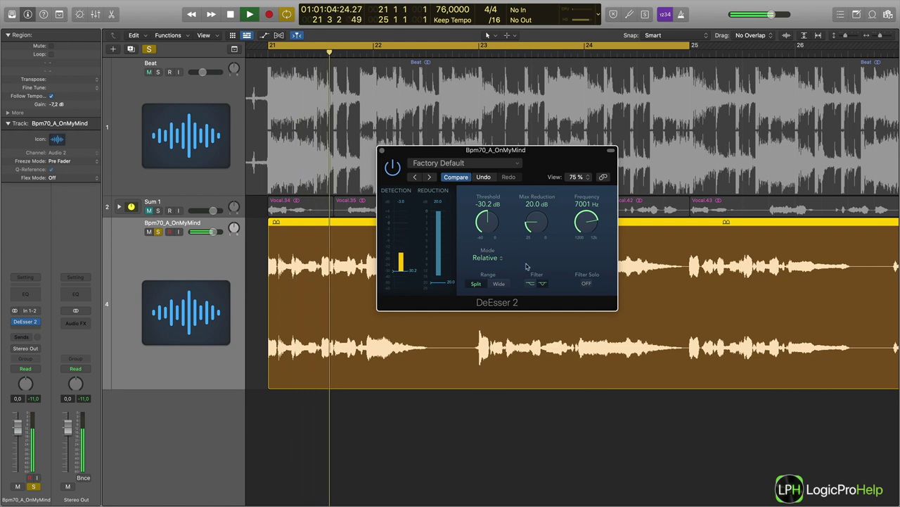
key("space")
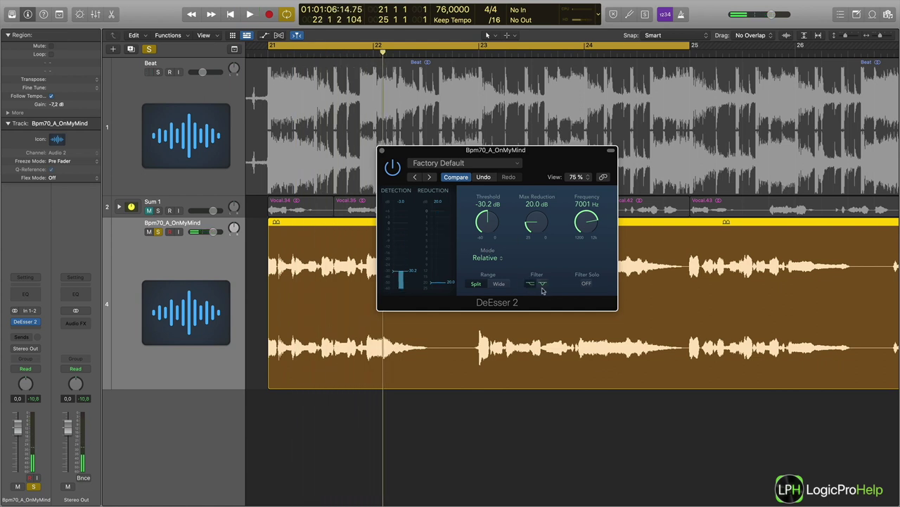
key("space")
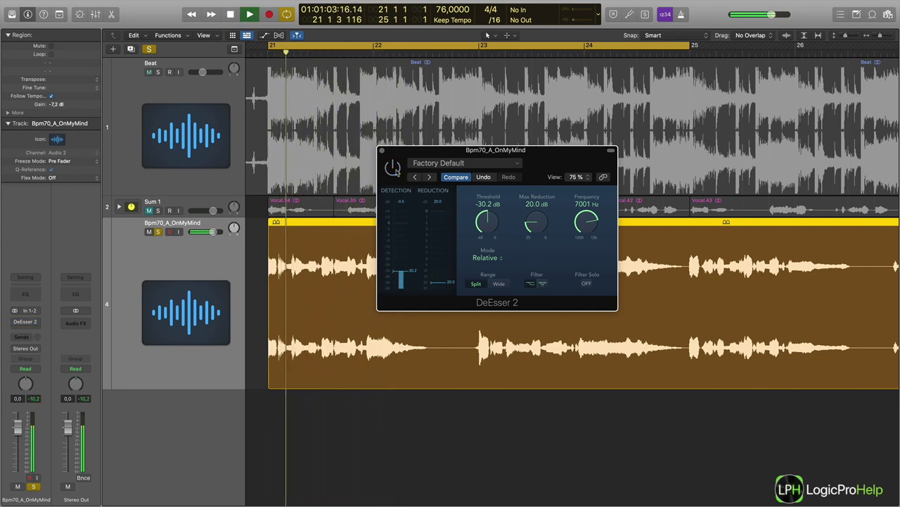
left_click(397, 171)
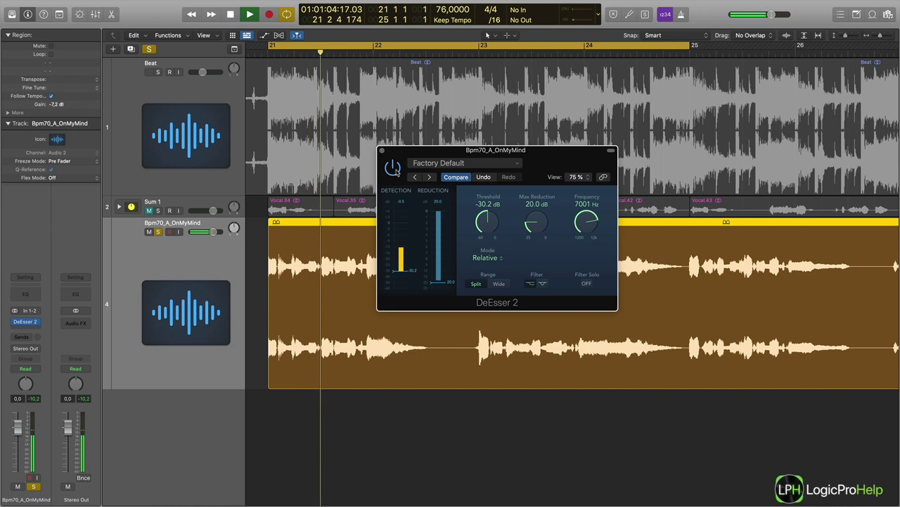
key("space")
Step: Set the DeEsser 2 threshold to -7.0 dB and compare the vocal from the start with the effect on and bypassed
left_click_drag(484, 227, 496, 177)
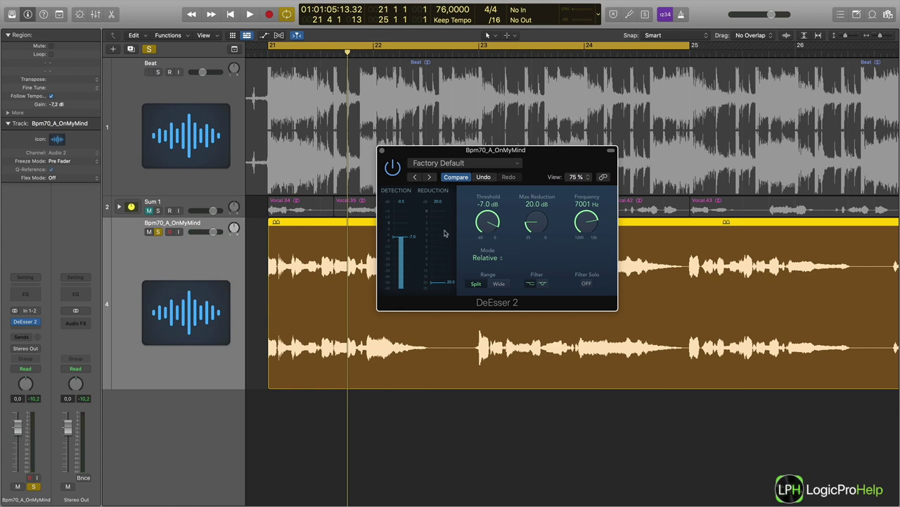
key("space")
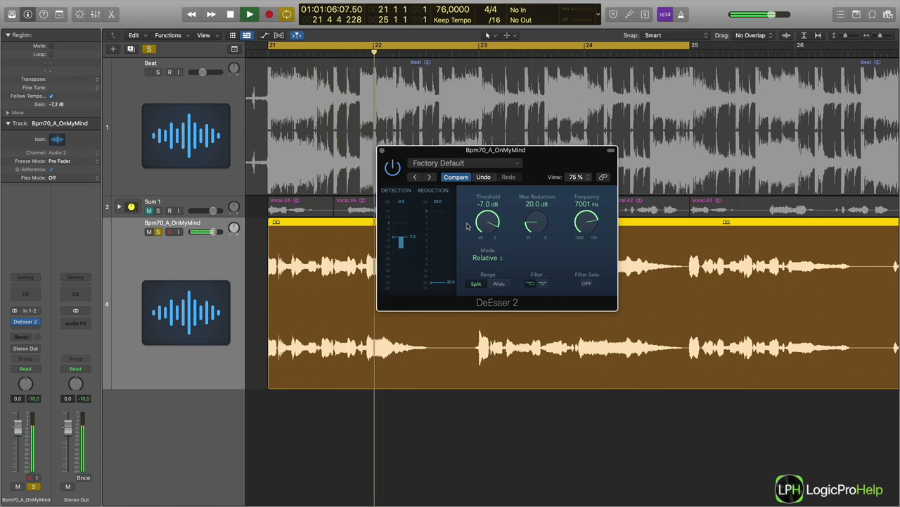
key("Return")
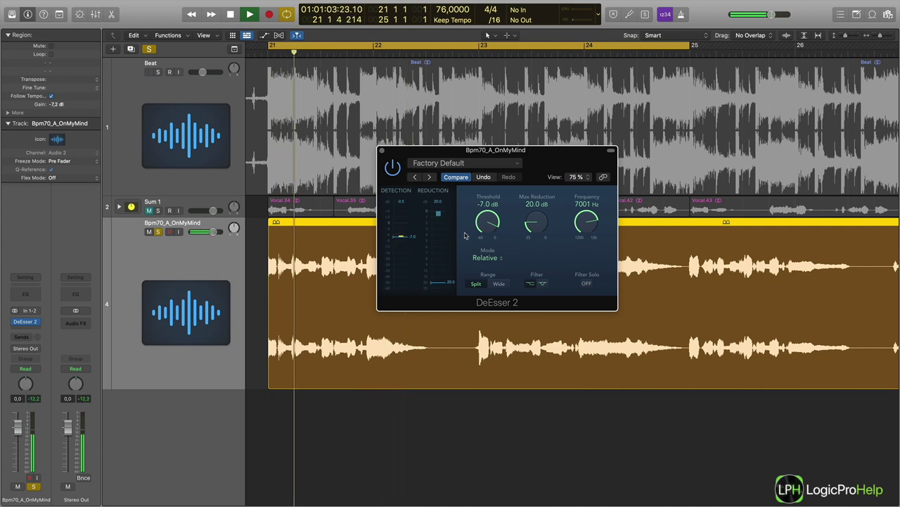
key("space")
left_click(392, 173)
key("space")
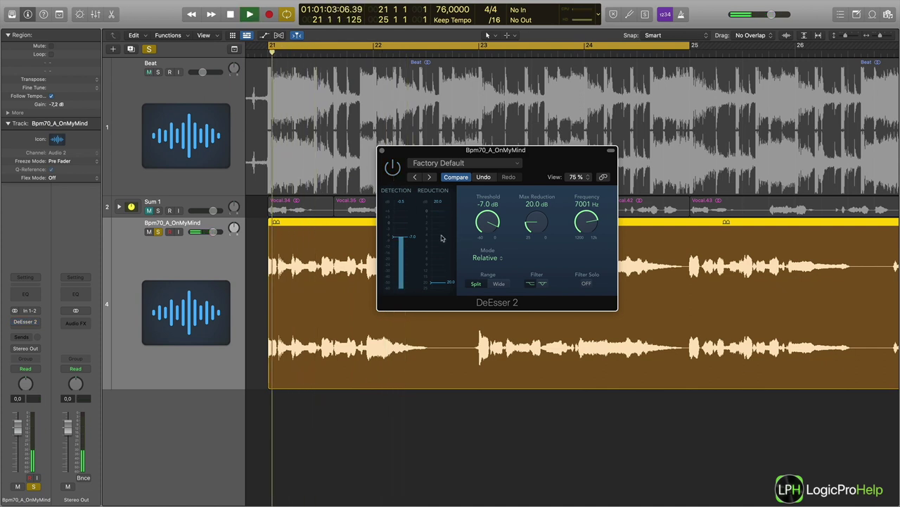
left_click(397, 174)
key("Return")
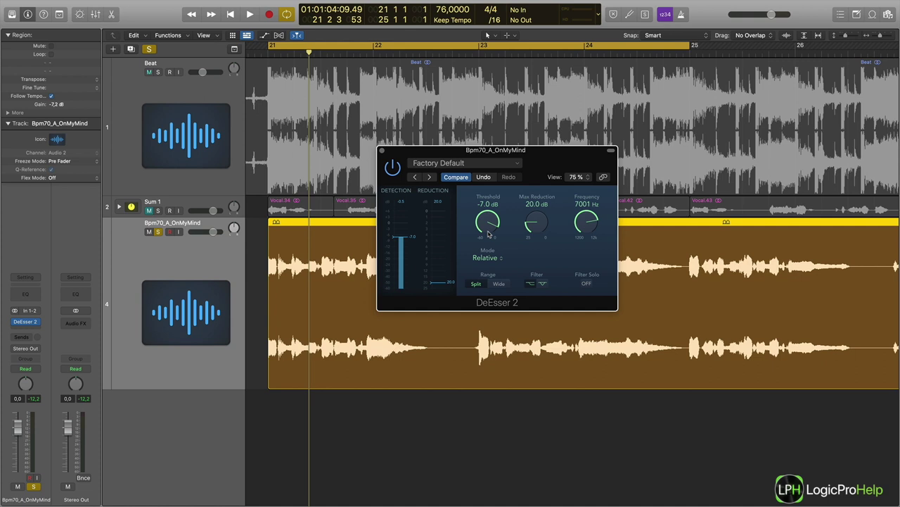
Step: Set the DeEsser 2 threshold to -5.0 dB, compare the vocal against the bypassed sound and leave the effect switched on
left_click_drag(489, 234, 489, 230)
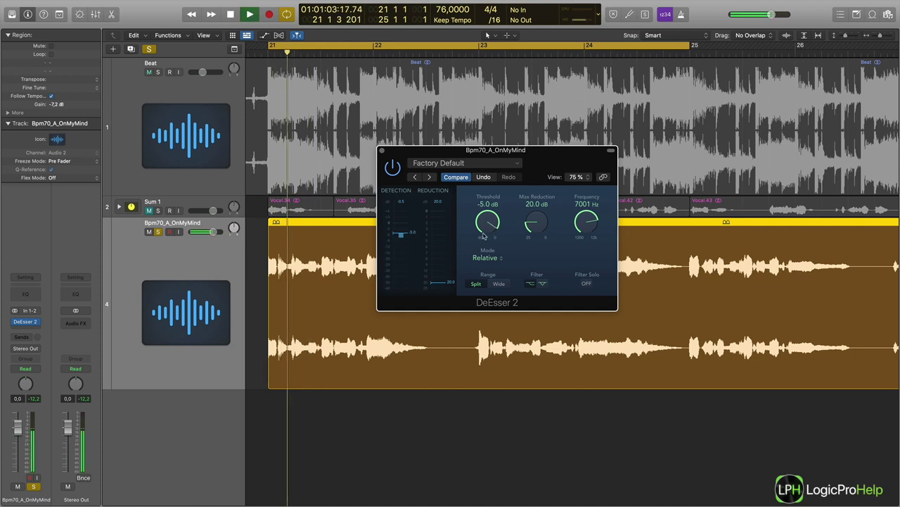
left_click(393, 167)
key("space")
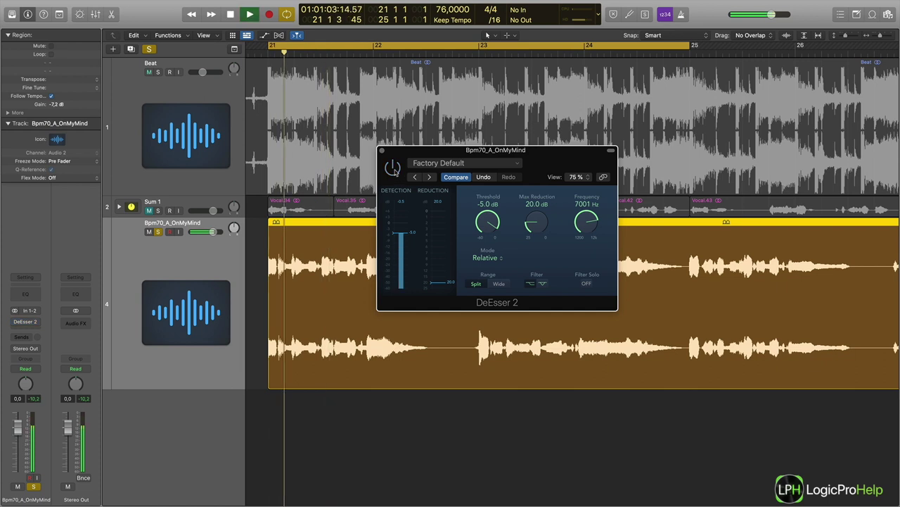
key("space")
left_click(395, 172)
key("space")
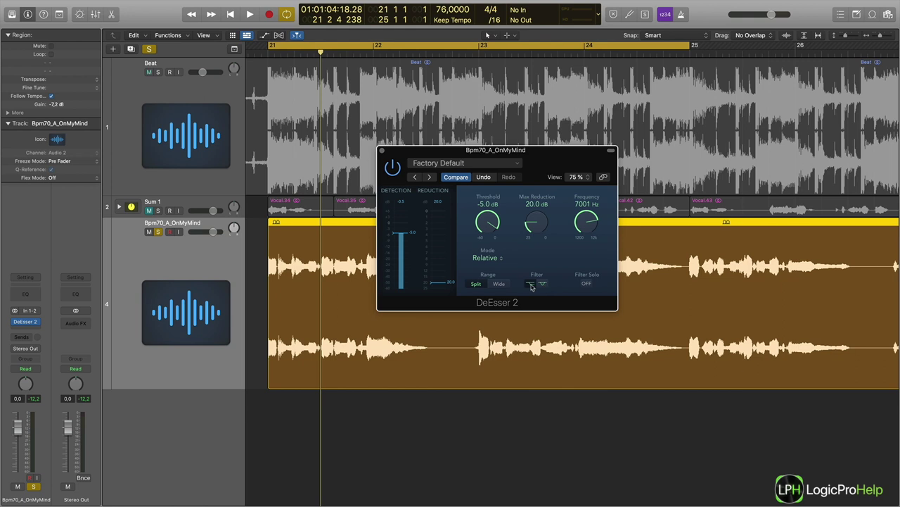
Step: Add a stereo Channel EQ after DeEsser 2 on the vocal track and arrange the two plug-in windows one above the other
left_click(26, 324)
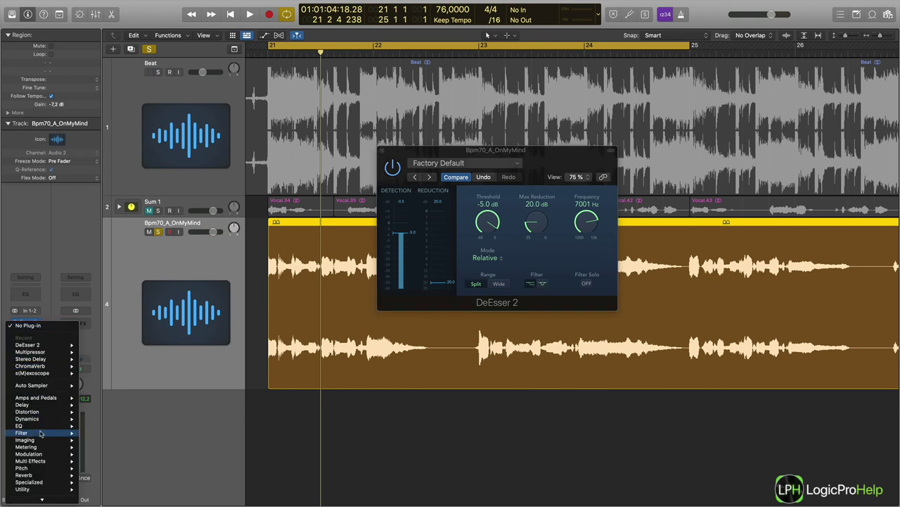
mouse_move(78, 425)
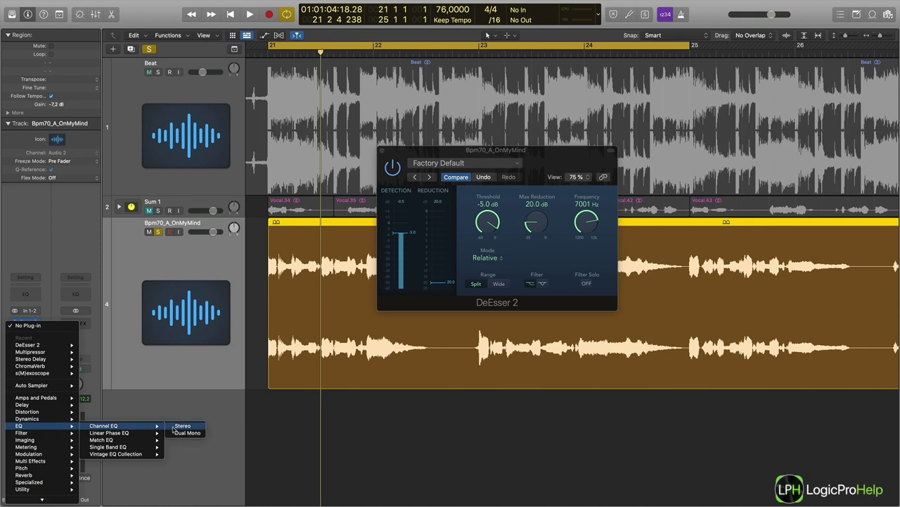
left_click(182, 425)
left_click_drag(474, 119, 442, 325)
left_click_drag(488, 156, 514, 109)
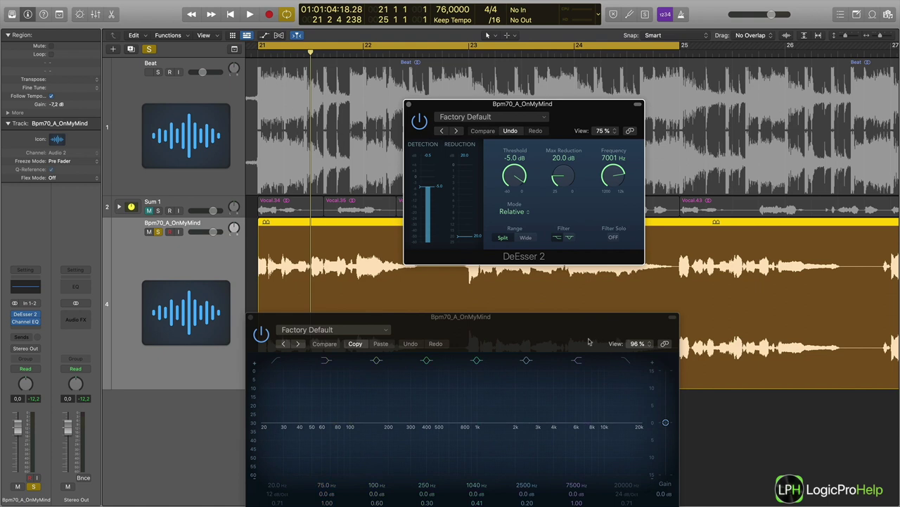
Step: Reposition the Channel EQ window, shift its high-shelf band to about 2060 Hz and its 2500 Hz bell band to 5600 Hz
left_click_drag(589, 341, 591, 286)
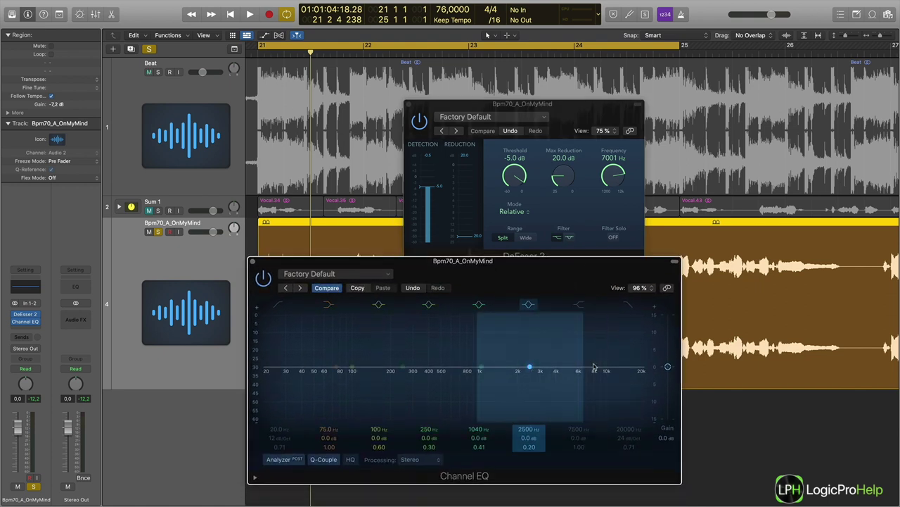
left_click_drag(591, 368, 520, 373)
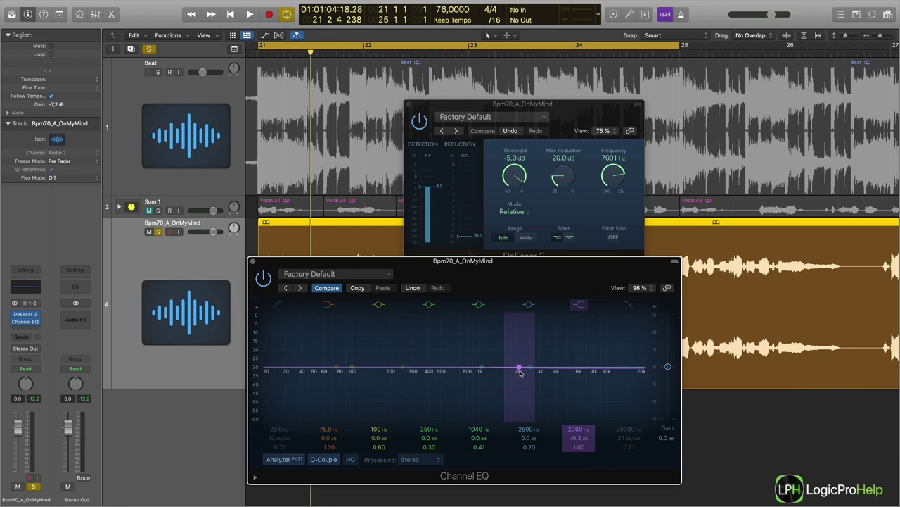
left_click(567, 244)
left_click(530, 363)
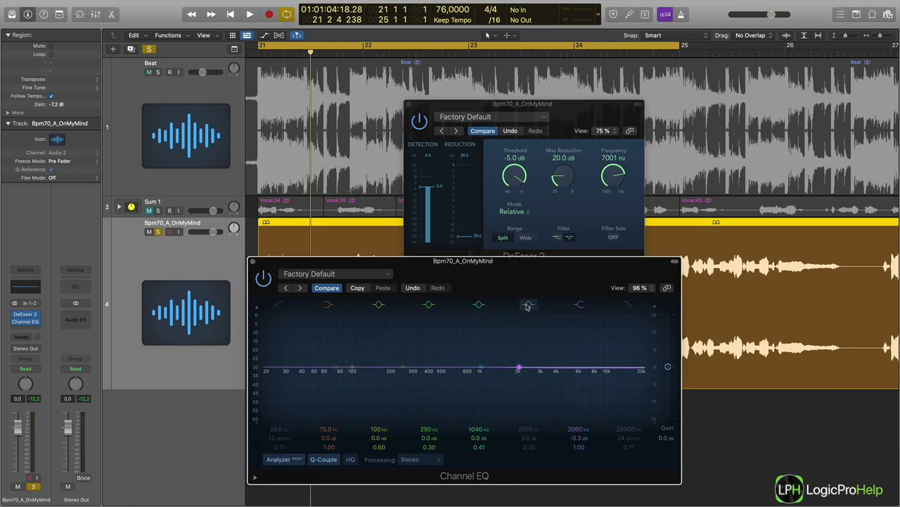
left_click_drag(533, 369, 573, 370)
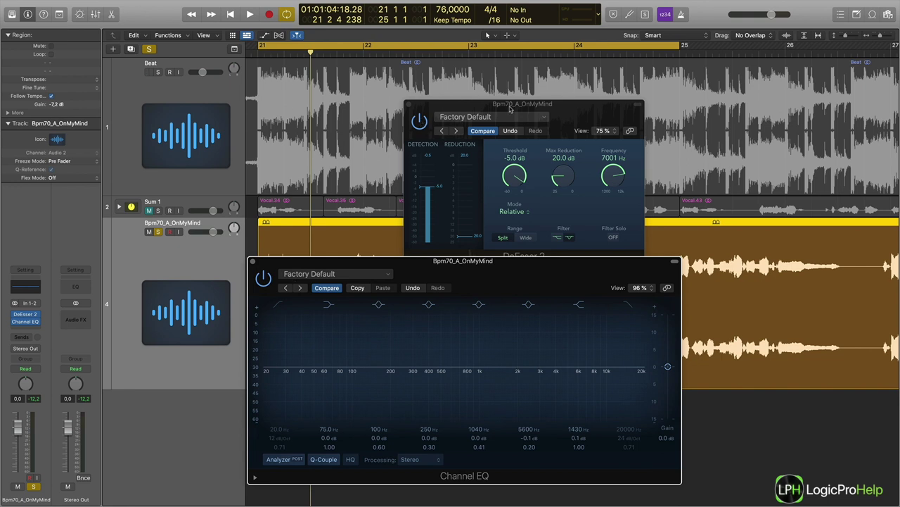
Step: Move the DeEsser 2 window clear above the Channel EQ and shift the high-shelf band to 1970 Hz and the upper bell band to 5850 Hz
left_click_drag(510, 109, 511, 77)
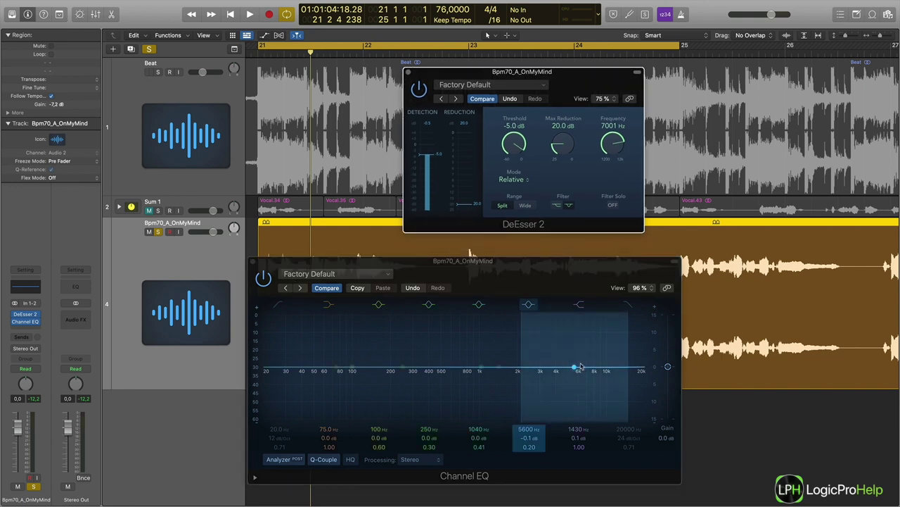
left_click(580, 308)
left_click_drag(499, 367, 519, 368)
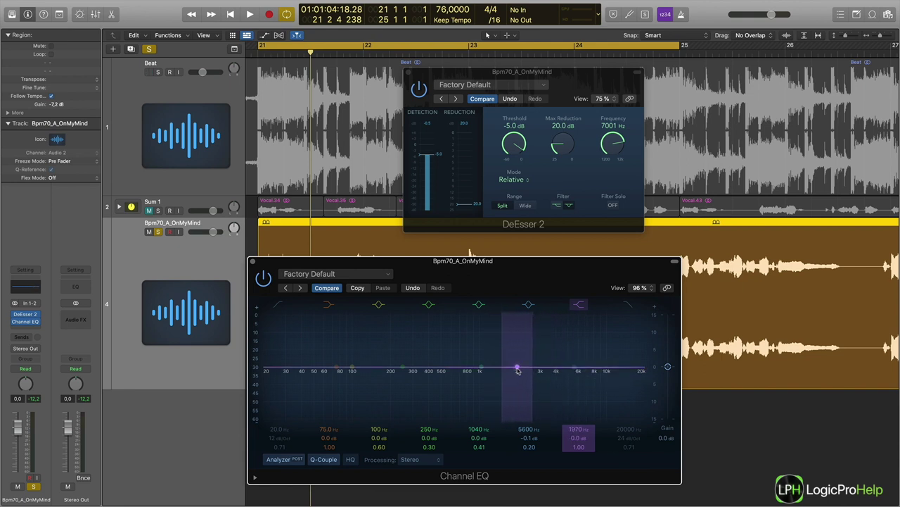
mouse_move(575, 369)
left_mouse_down()
mouse_move(567, 397)
mouse_move(570, 370)
left_mouse_up()
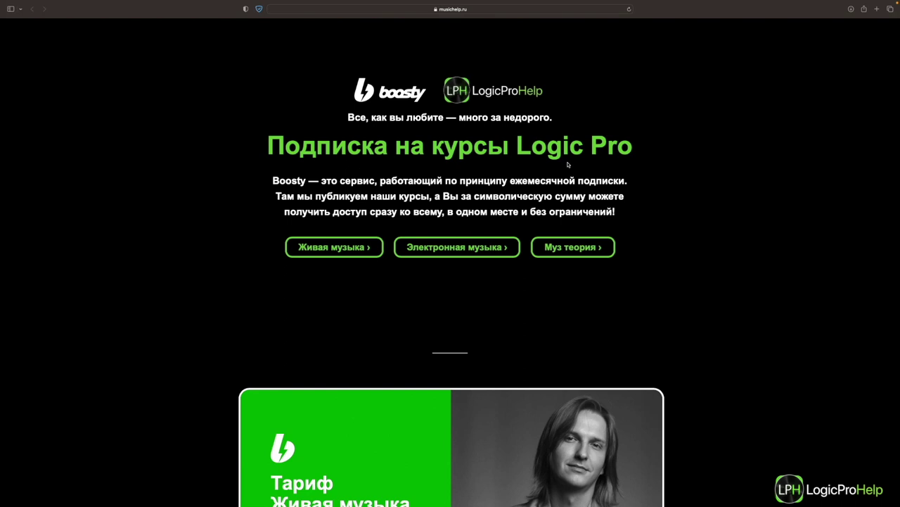
Step: Look through the musichelp.ru page of Logic Pro course subscriptions, from the first plan down to the other Boosty schools
scroll(569, 164, "down", 1)
scroll(747, 183, "down", 5)
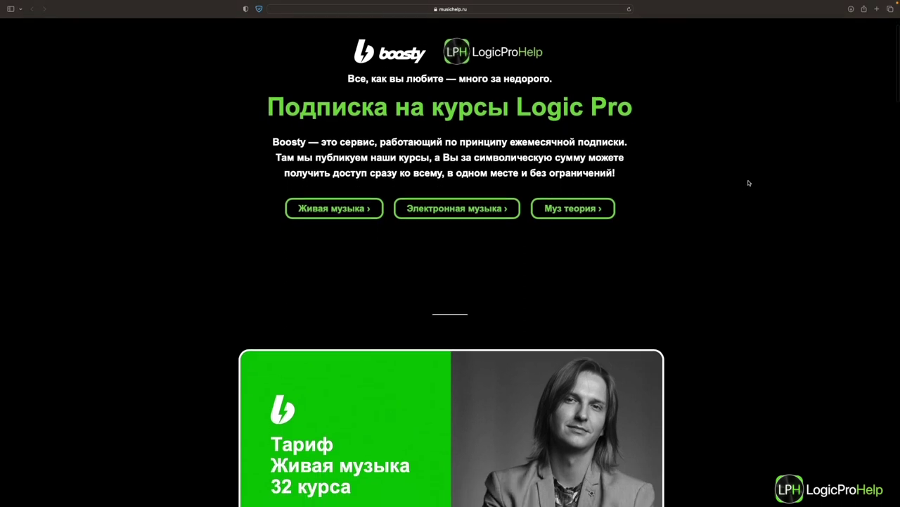
scroll(749, 183, "down", 4)
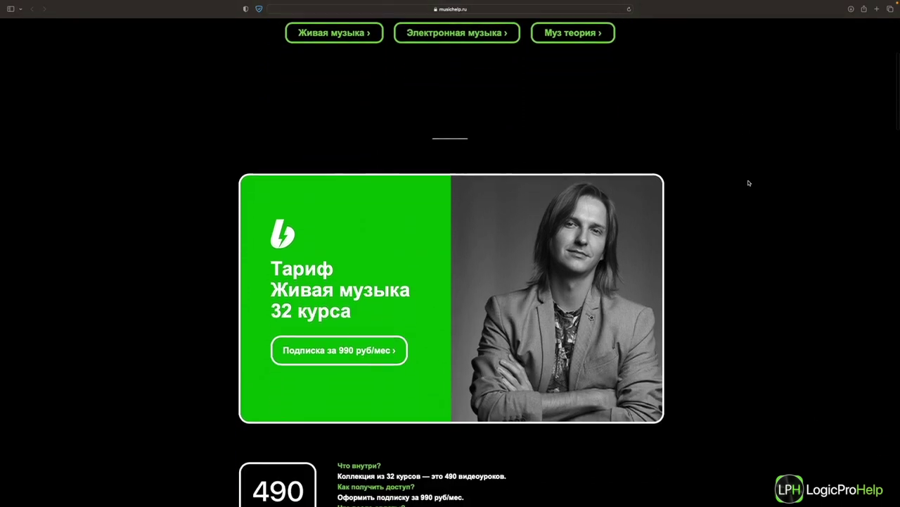
scroll(749, 183, "down", 5)
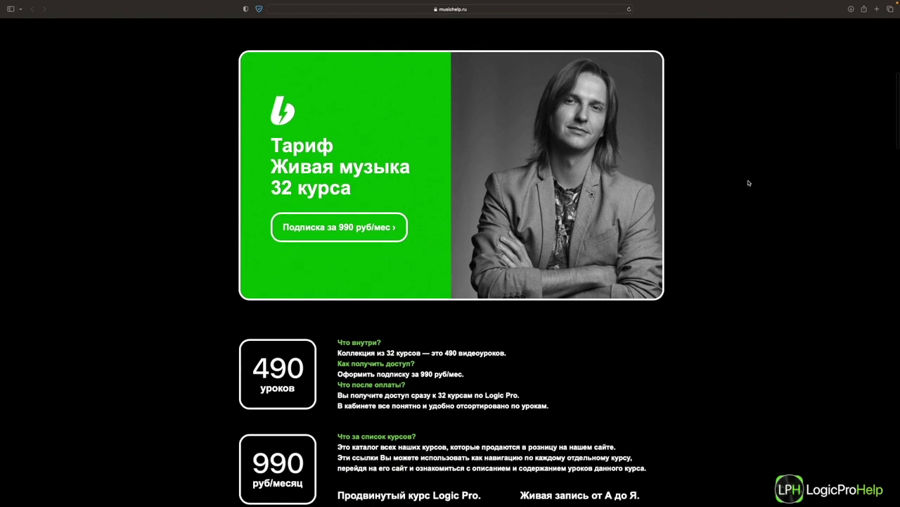
scroll(749, 183, "down", 5)
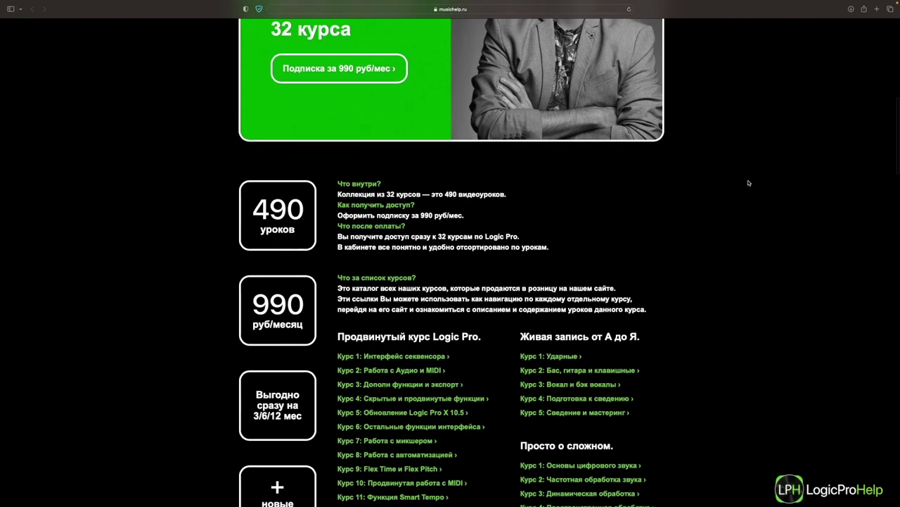
scroll(749, 183, "down", 3)
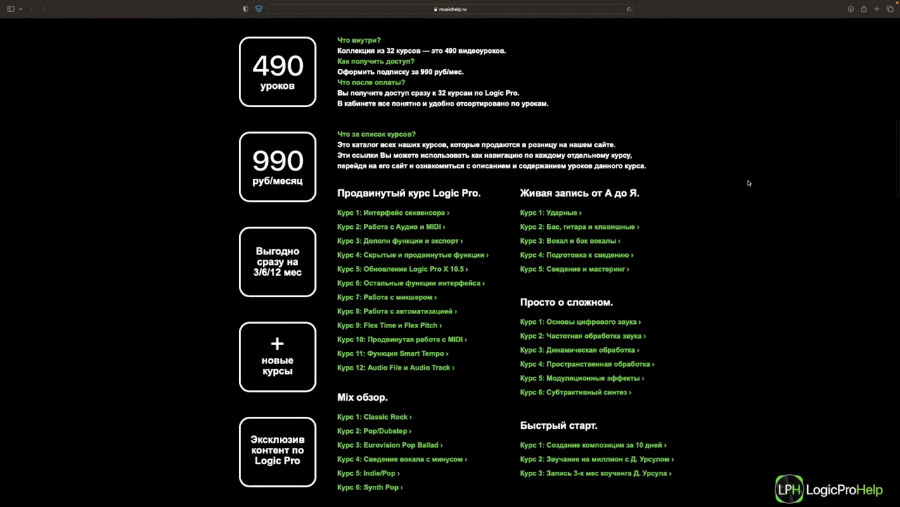
scroll(749, 183, "down", 2)
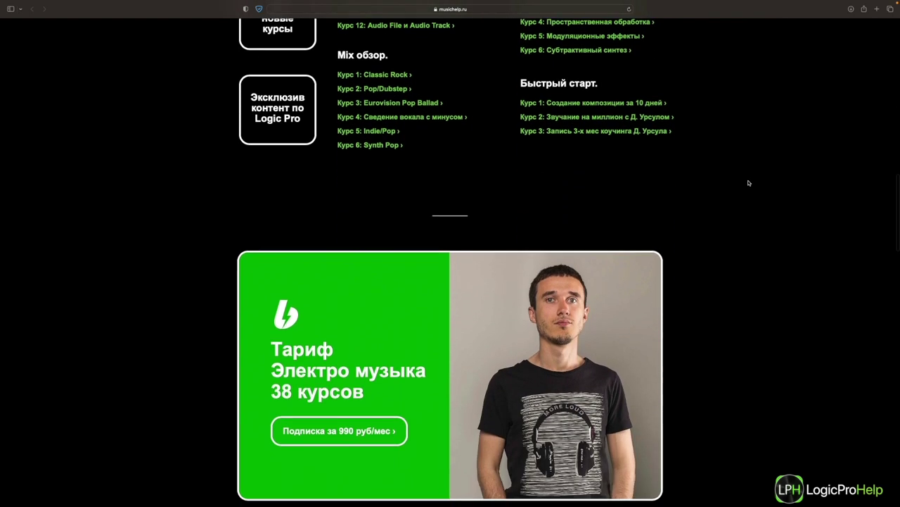
scroll(749, 183, "down", 8)
scroll(749, 183, "down", 7)
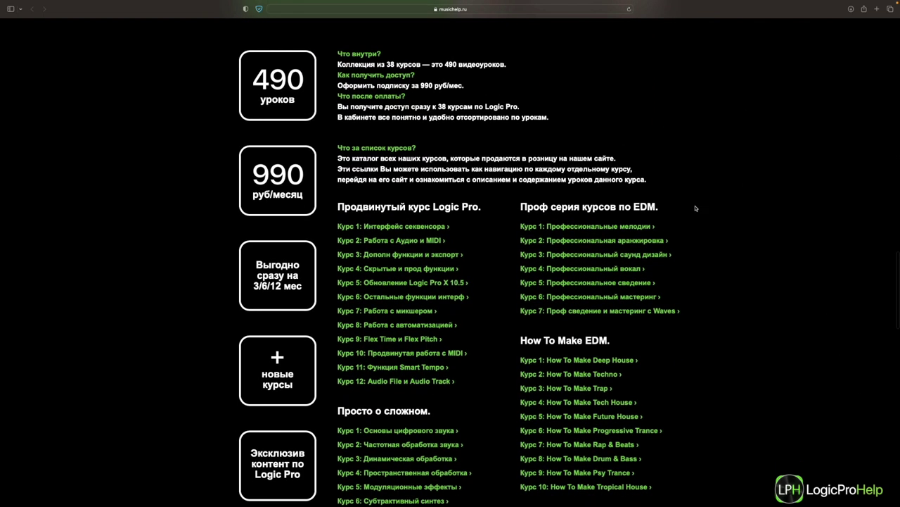
scroll(712, 207, "down", 7)
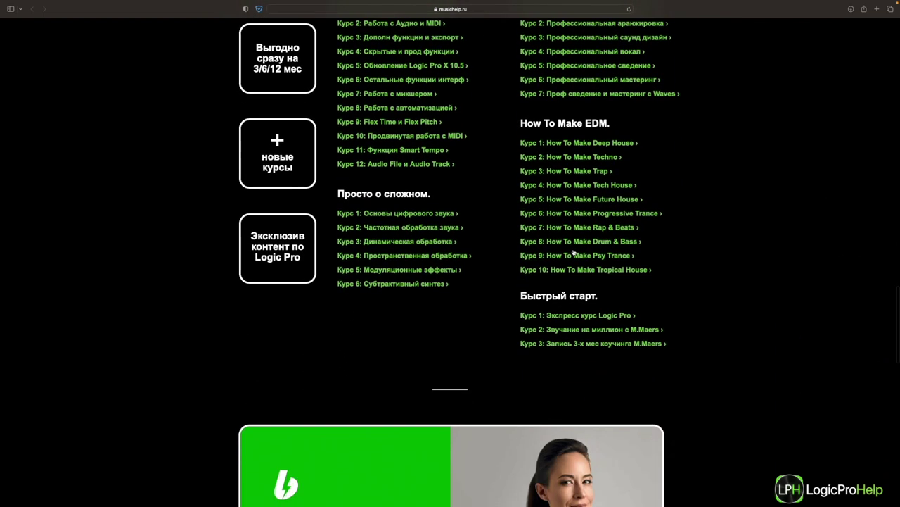
scroll(574, 252, "down", 10)
scroll(587, 248, "down", 9)
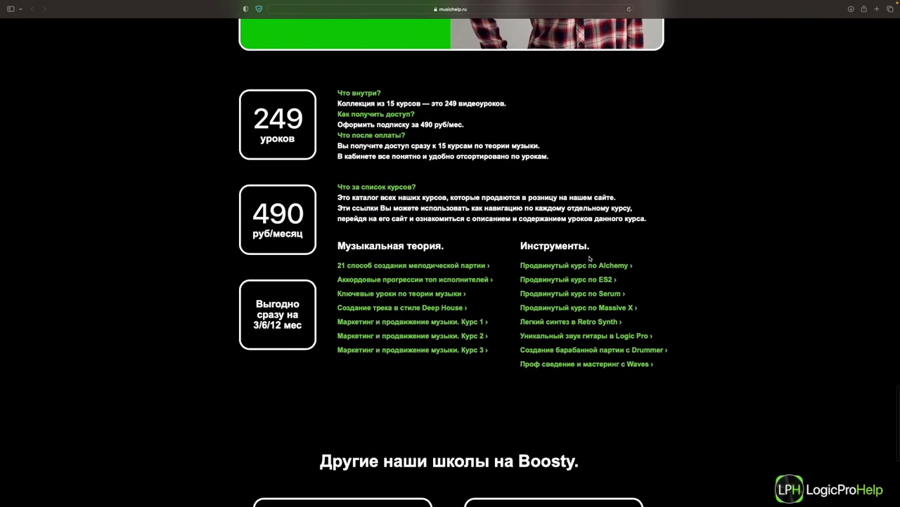
scroll(589, 258, "down", 6)
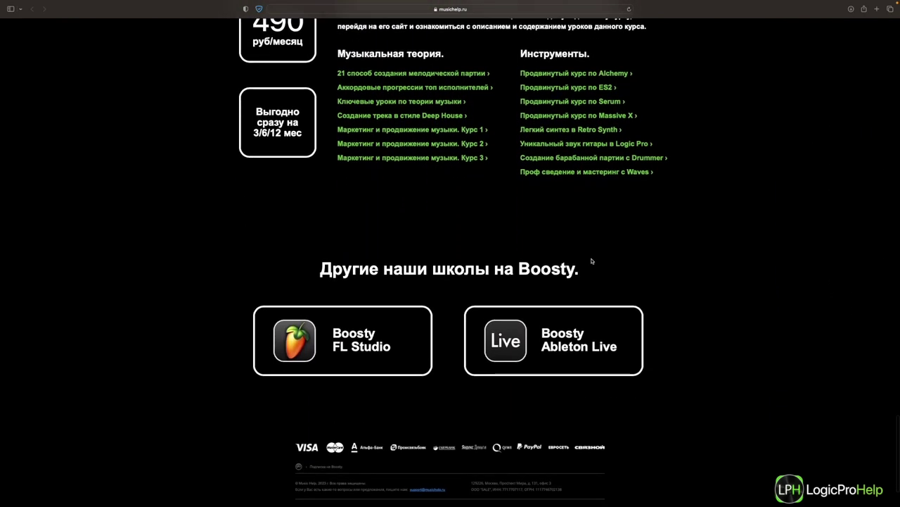
Step: Return to the Живая музыка plan and open its 990 руб/мес subscription page on Boosty
scroll(591, 261, "up", 20)
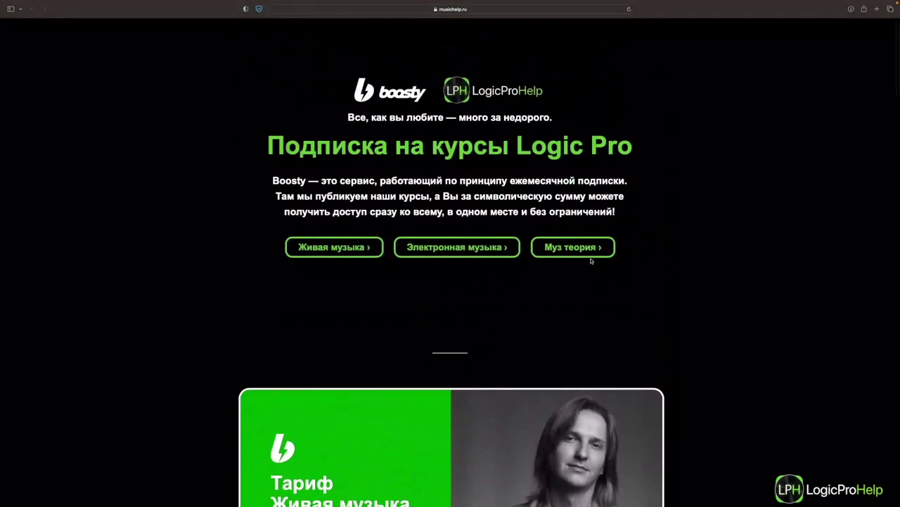
scroll(591, 260, "down", 9)
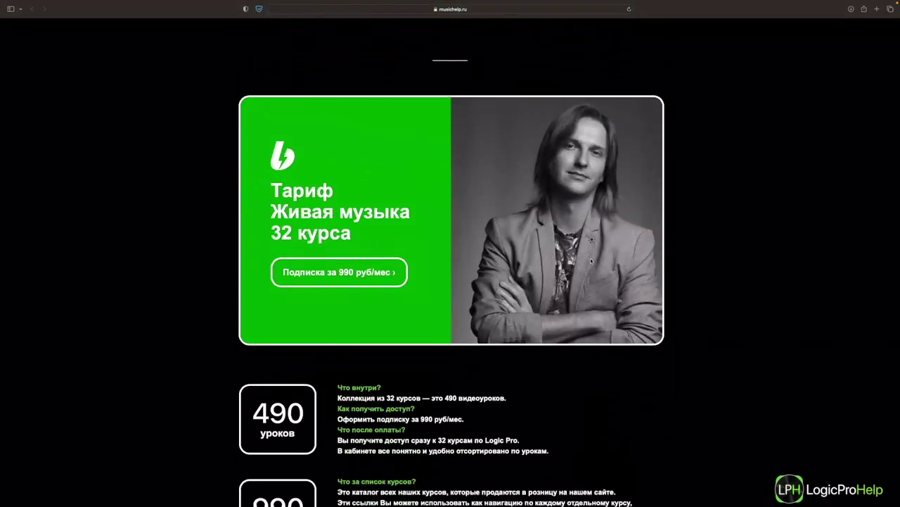
scroll(422, 311, "up", 9)
scroll(323, 253, "down", 10)
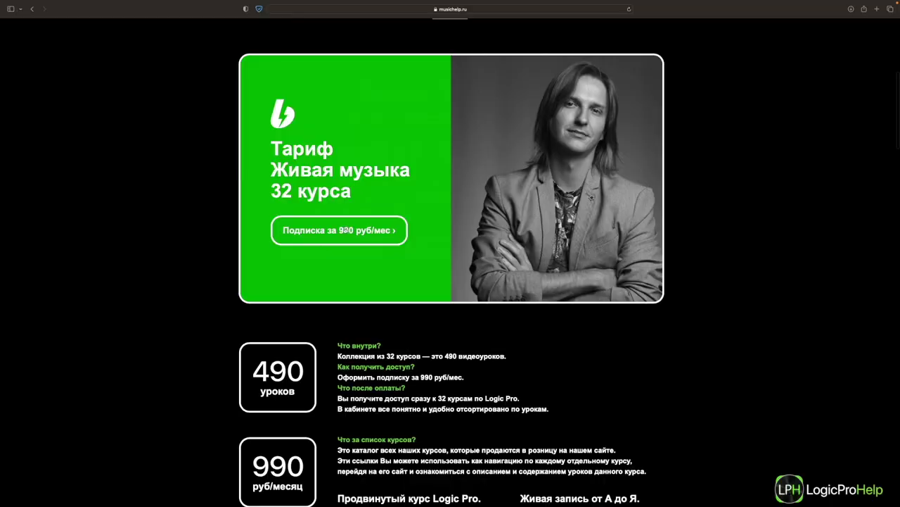
left_click(344, 230)
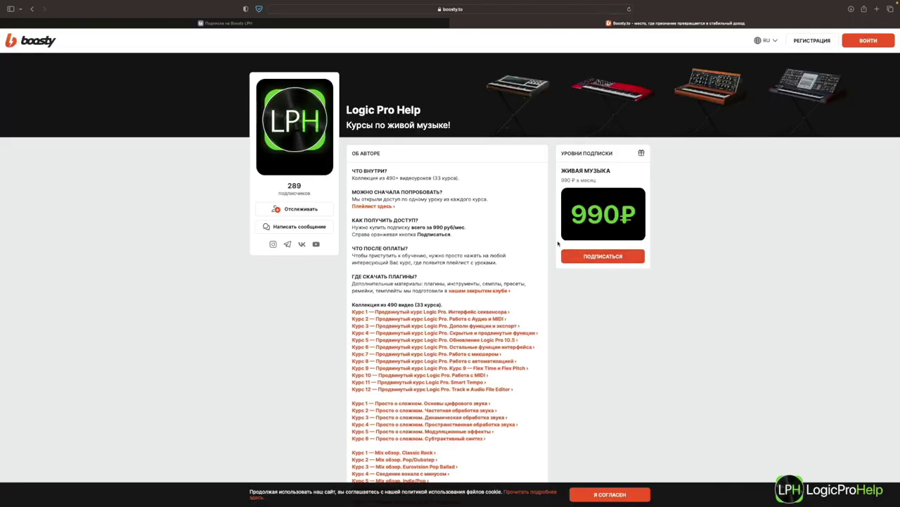
Step: Subscribe to the Живая музыка level, signing in through VK, choosing the 1-month period and buying the subscription
left_click(575, 258)
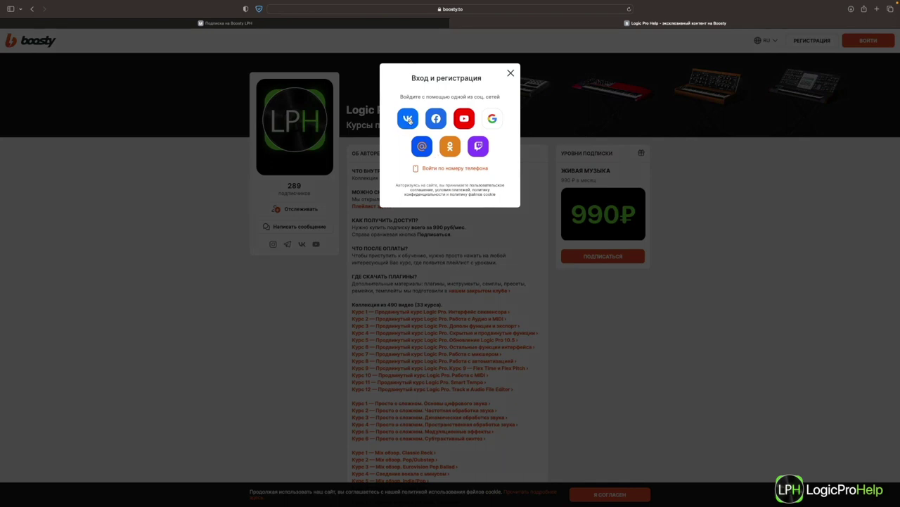
left_click(409, 120)
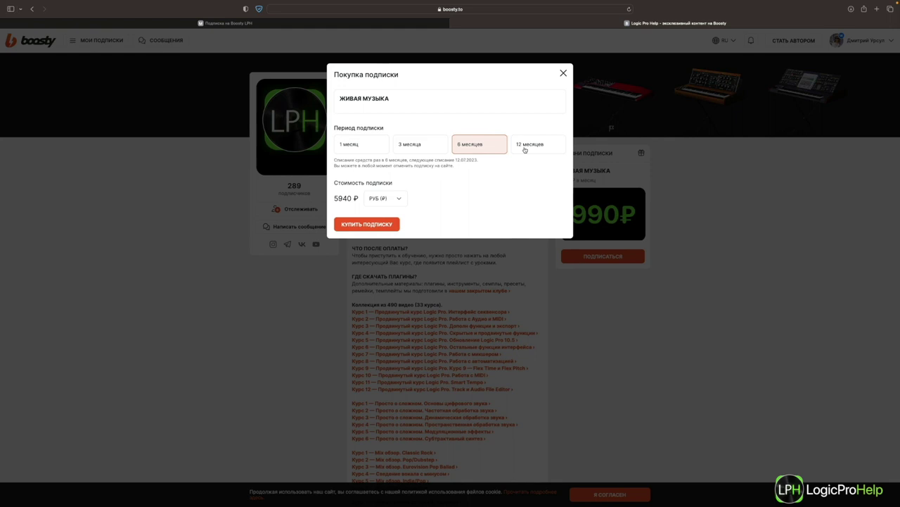
left_click(525, 148)
left_click(361, 148)
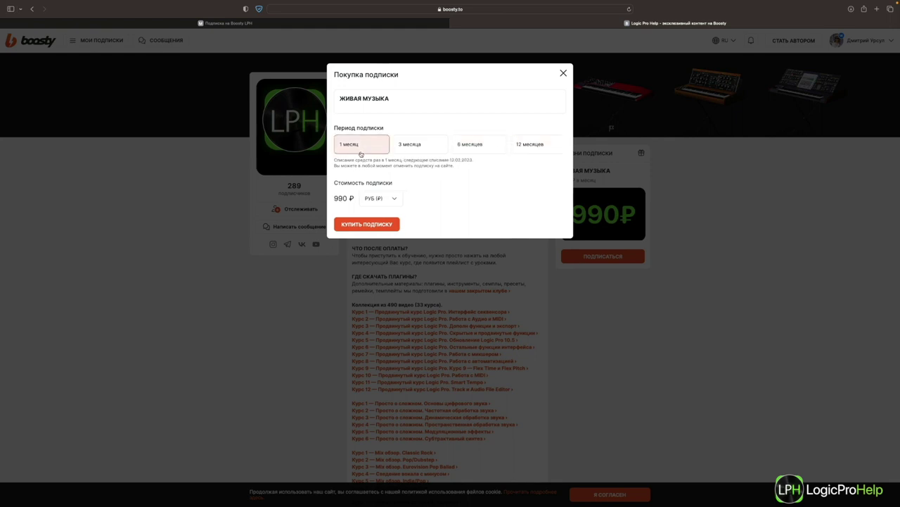
left_click(390, 228)
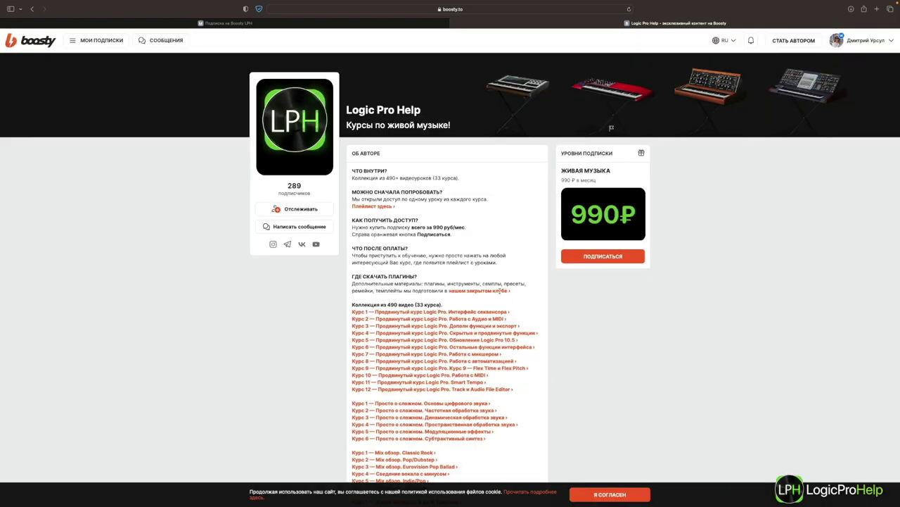
Step: Look through the course list on the Logic Pro Help Boosty page and return to the subscription overview page
scroll(470, 312, "down", 2)
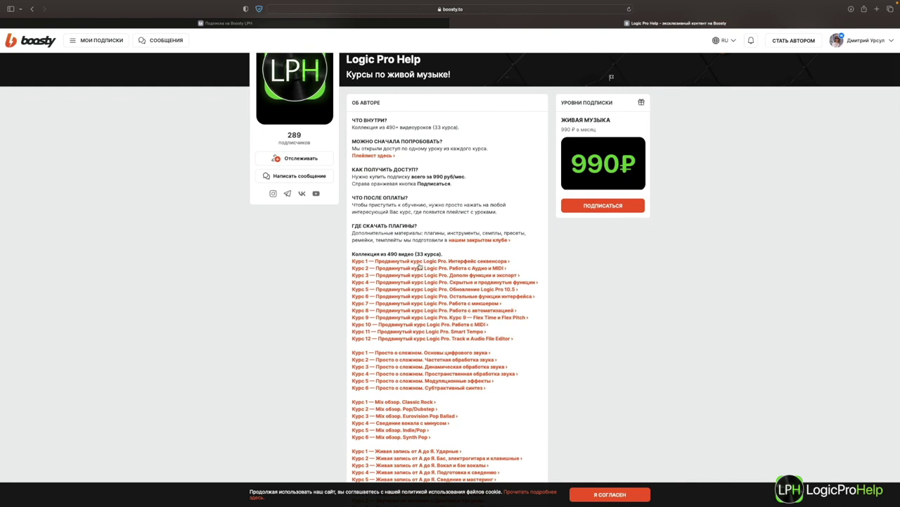
scroll(409, 380, "down", 1)
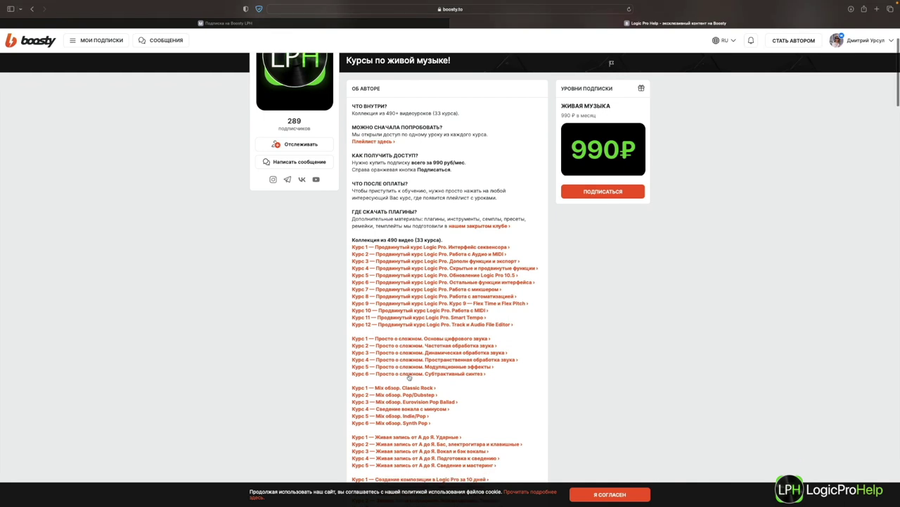
left_click(318, 23)
scroll(408, 195, "up", 5)
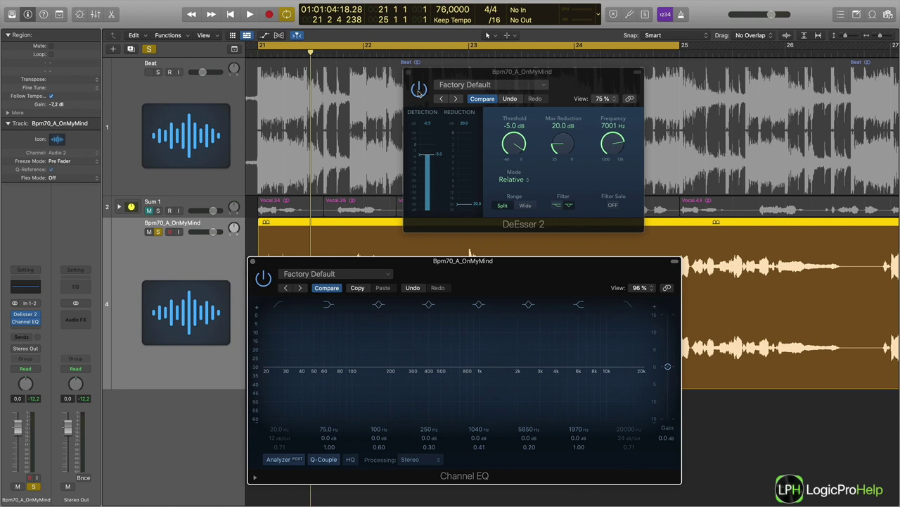
Step: Bypass DeEsser 2, move the Channel EQ window lower and play the vocal briefly to examine its spectrum in the analyzer
left_click(419, 90)
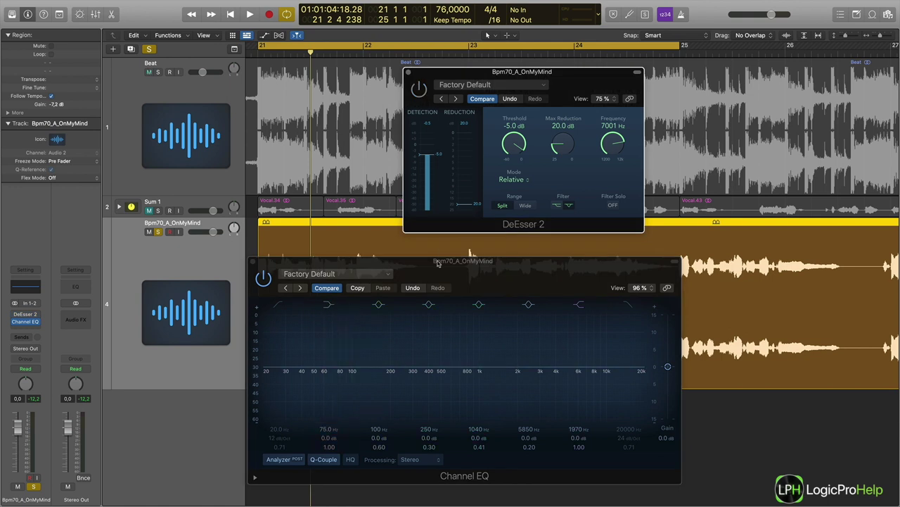
left_click_drag(438, 263, 438, 293)
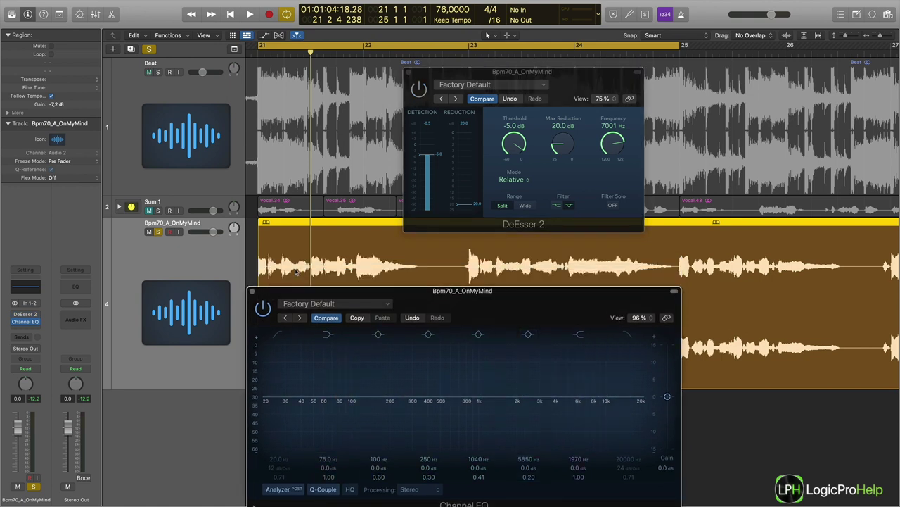
key("space")
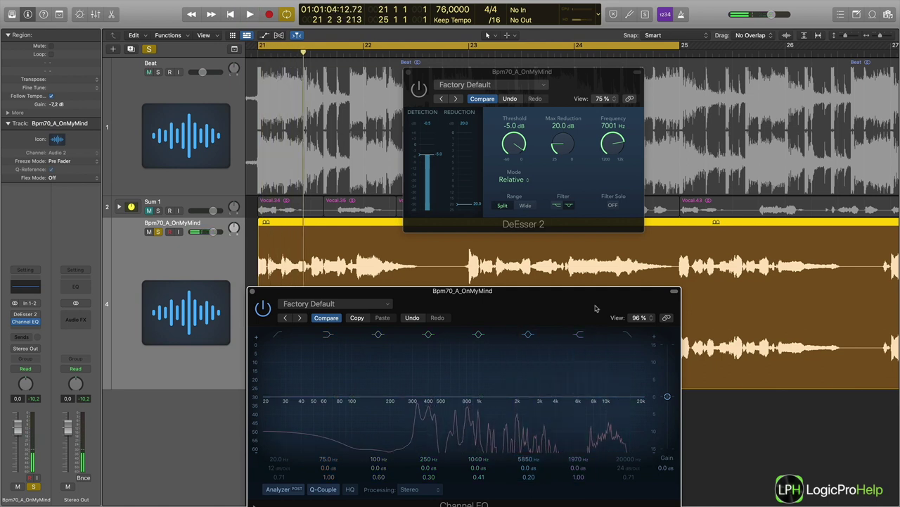
key("space")
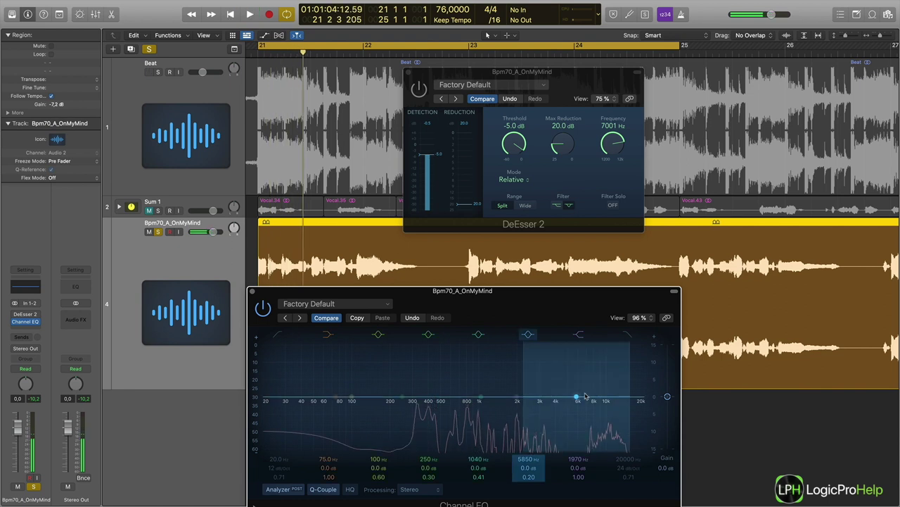
Step: Enable DeEsser 2, raise its frequency to about 10085 Hz and try a threshold of about -31.9 dB while the vocal plays
left_click_drag(610, 151, 615, 129)
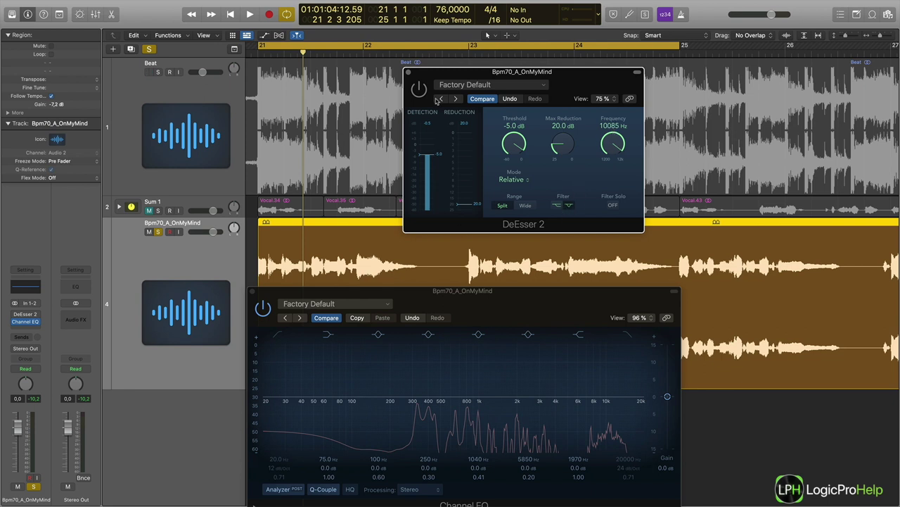
key("space")
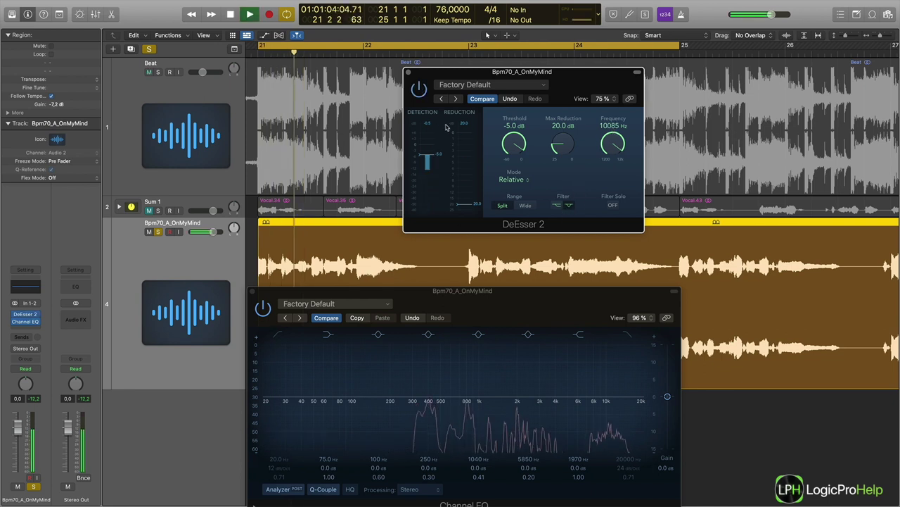
left_click_drag(513, 144, 523, 176)
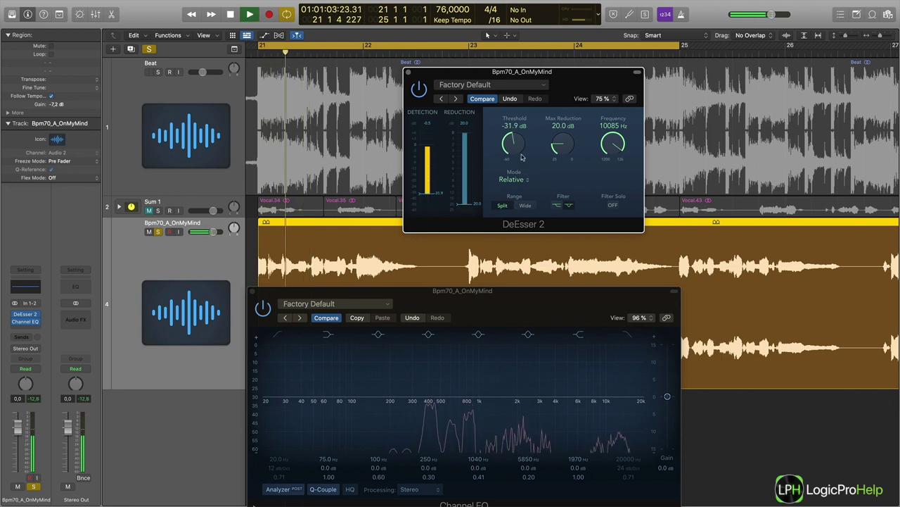
key("space")
Step: Raise the DeEsser 2 threshold to -8.0 dB while auditioning the vocal, and fine-tune the frequency to 10062 Hz
left_click_drag(522, 156, 520, 104)
key("space")
left_click_drag(519, 145, 519, 138)
key("space")
key("space")
key("space")
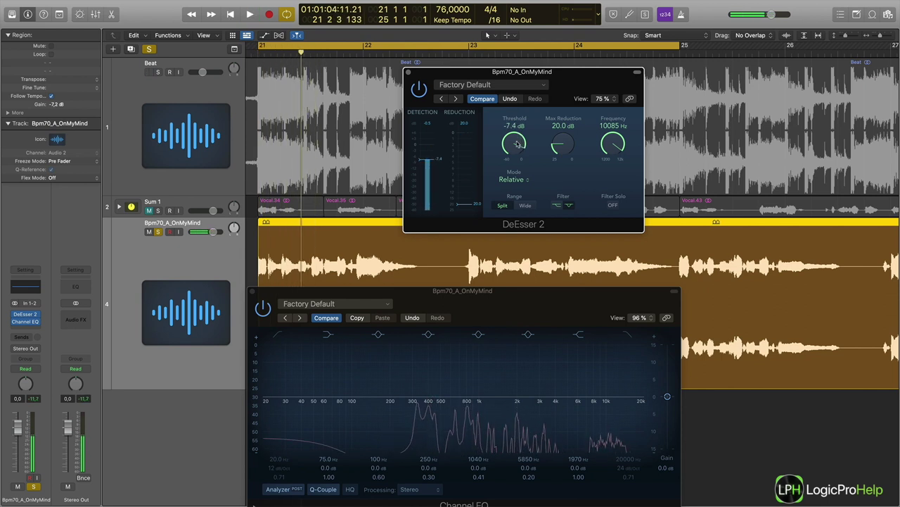
left_click_drag(517, 144, 517, 145)
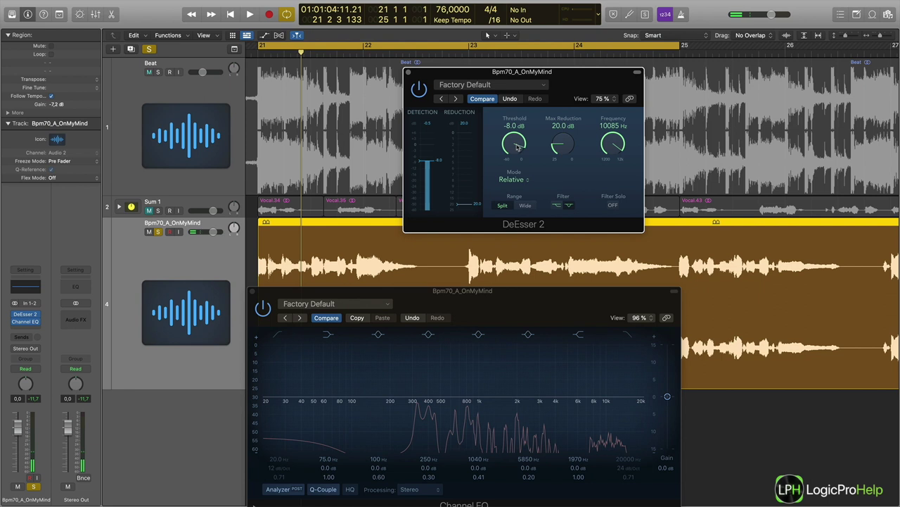
key("space")
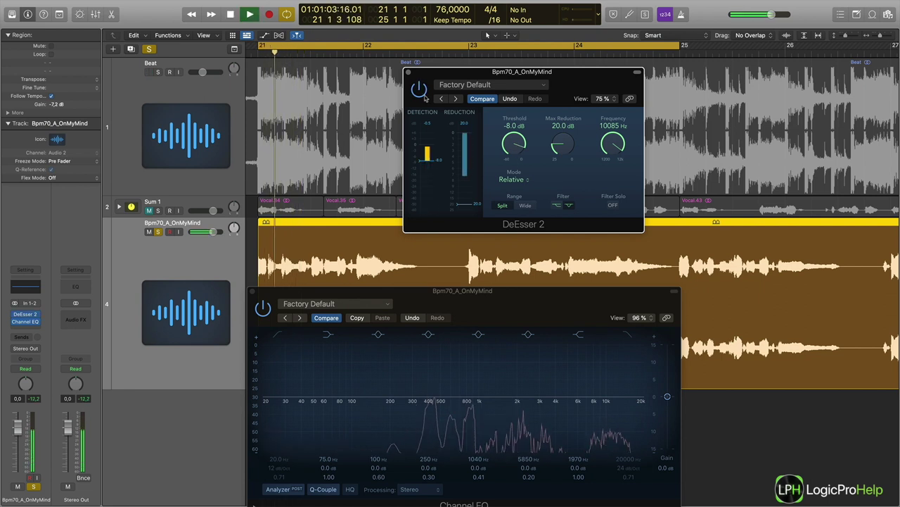
key("space")
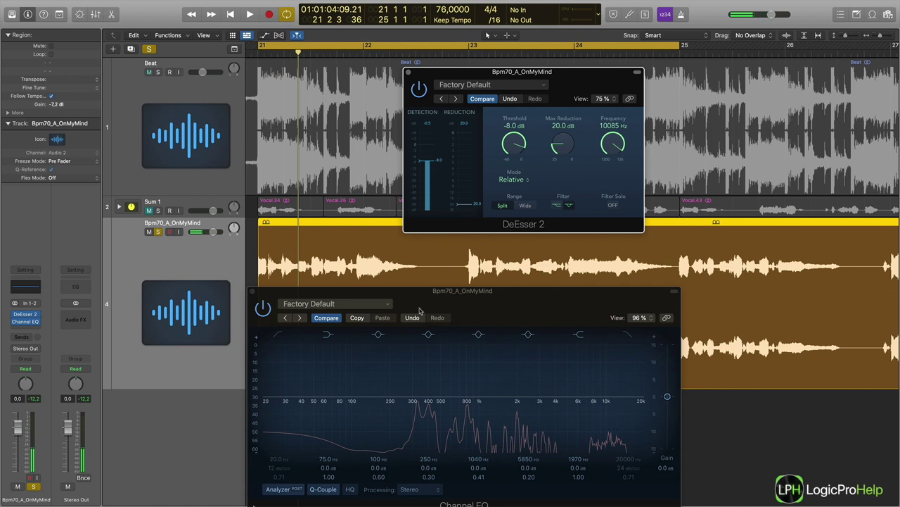
left_click(570, 209)
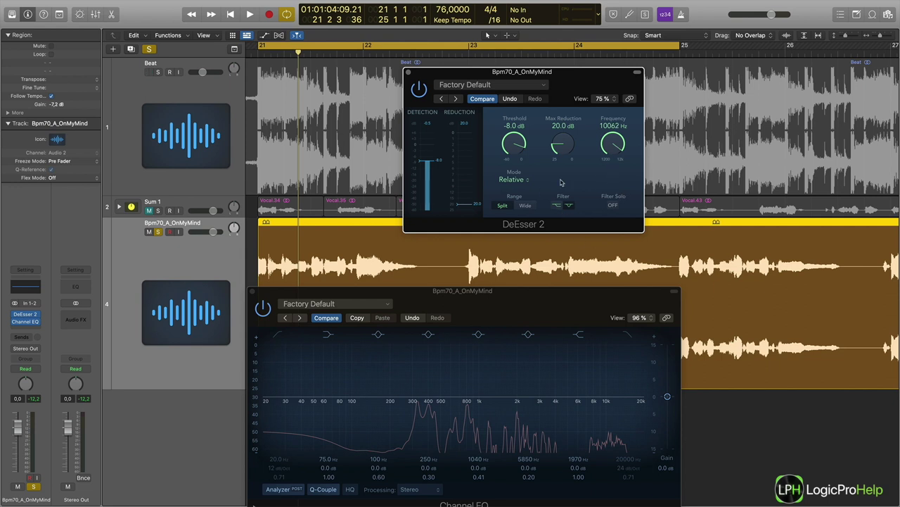
Step: Try the Wide range in DeEsser 2, audition it against bypass, and restore the Split range
left_click(526, 206)
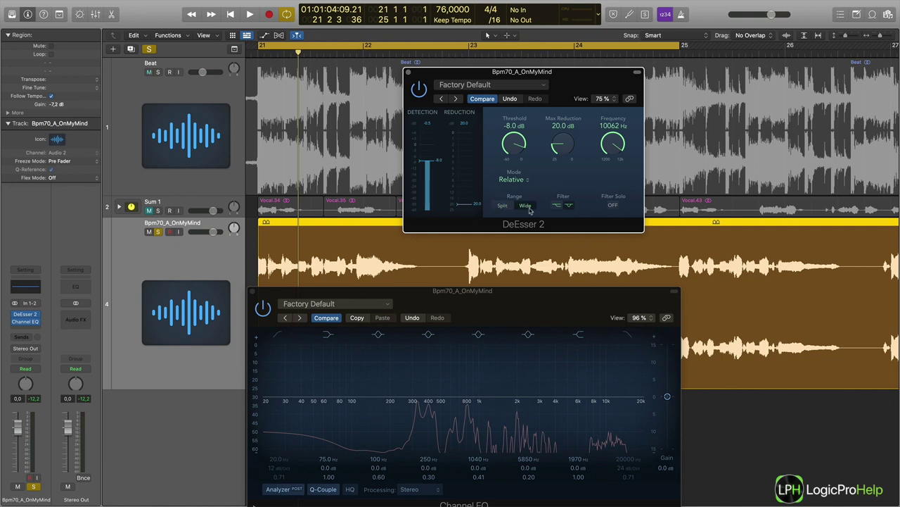
key("space")
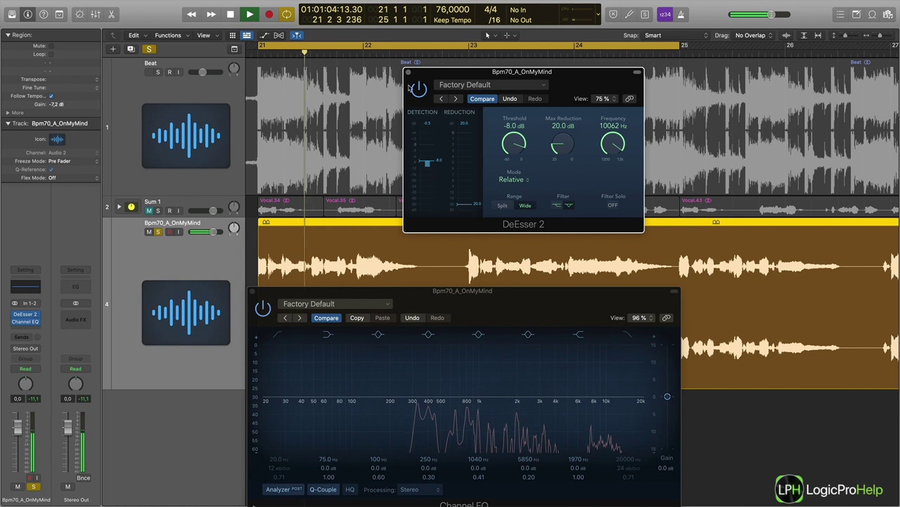
key("space")
key("space")
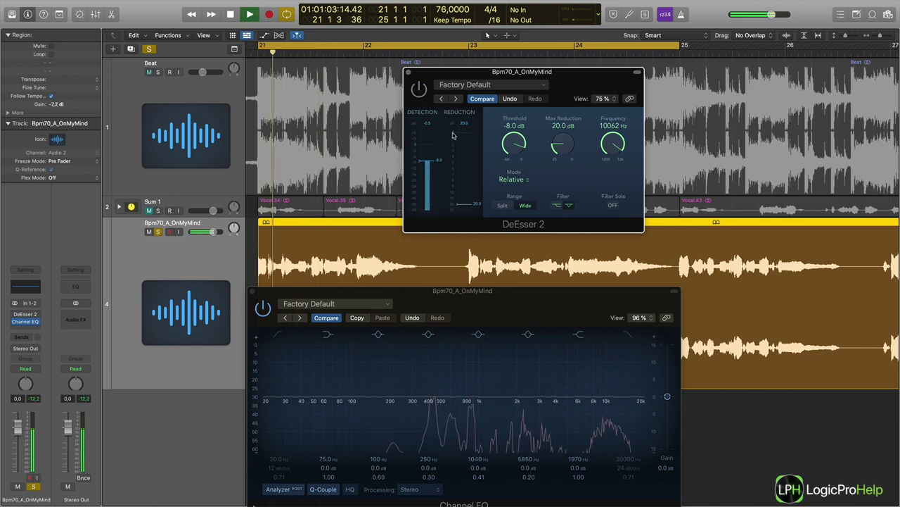
left_click(503, 205)
key("space")
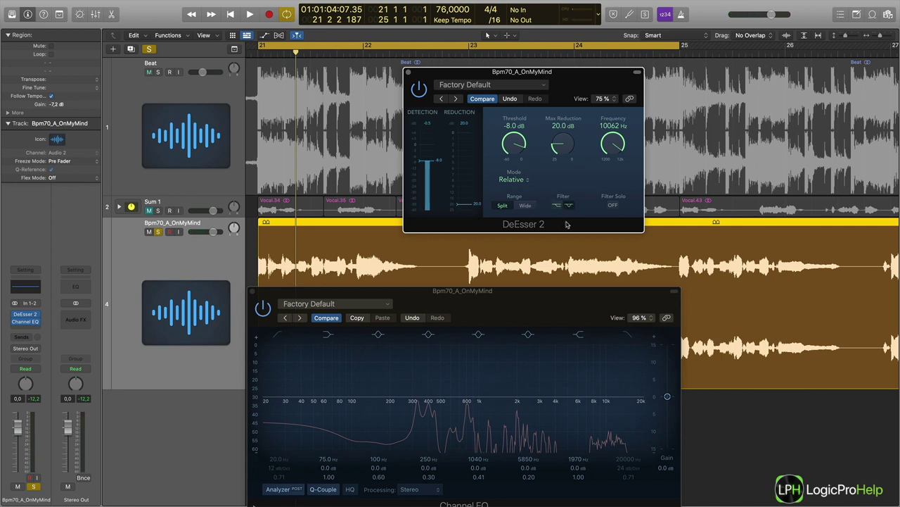
Step: Play the start of the vocal to compare the bypassed sound with the Split-range de-essing
left_click(420, 90)
key("space")
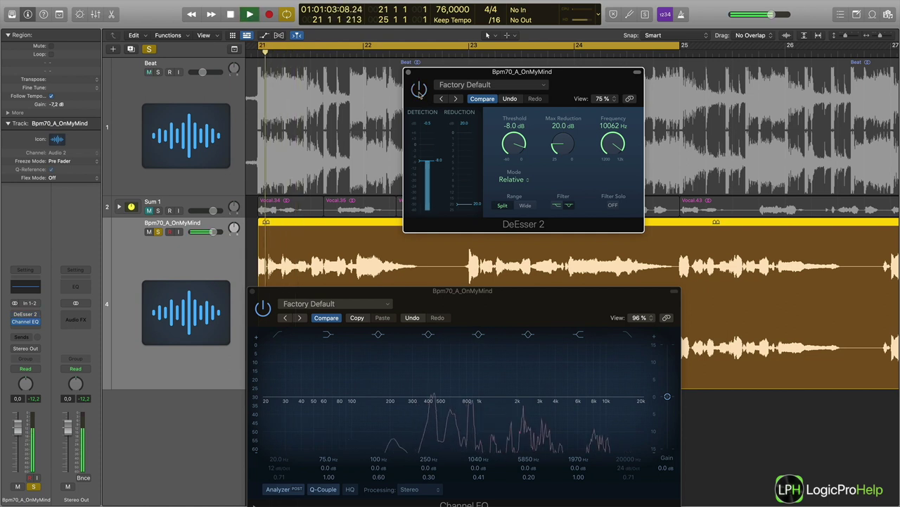
key("space")
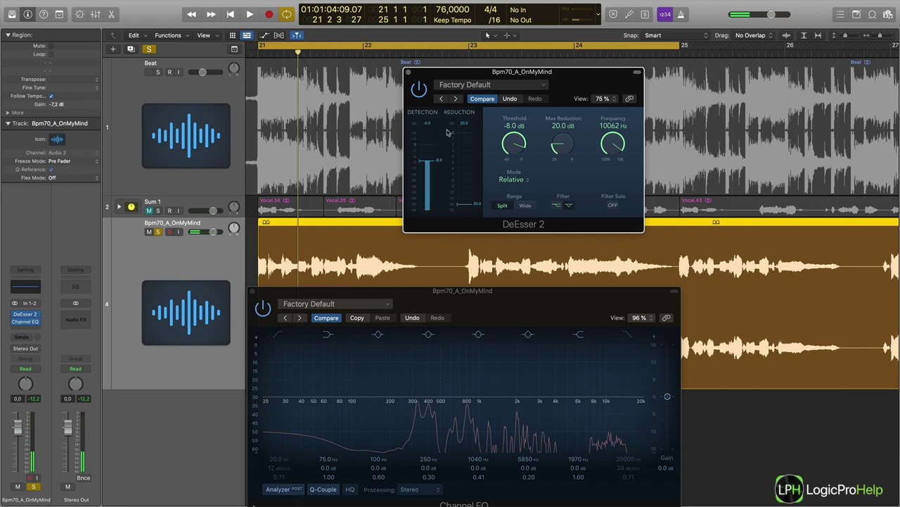
Step: Set the DeEsser 2 max reduction to 25.0 dB and play the vocal to check the reduction meter
left_click_drag(559, 150, 558, 189)
left_click_drag(579, 56, 583, 246)
key("space")
key("space")
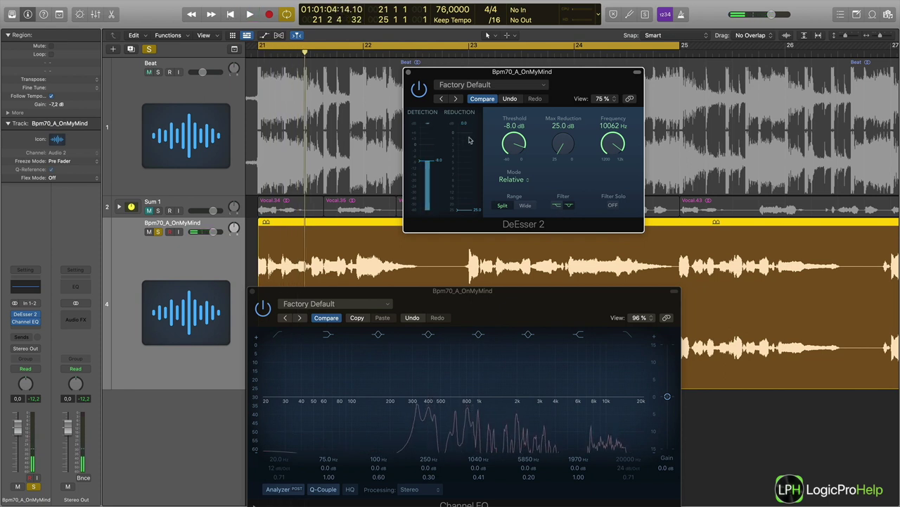
key("space")
key("space")
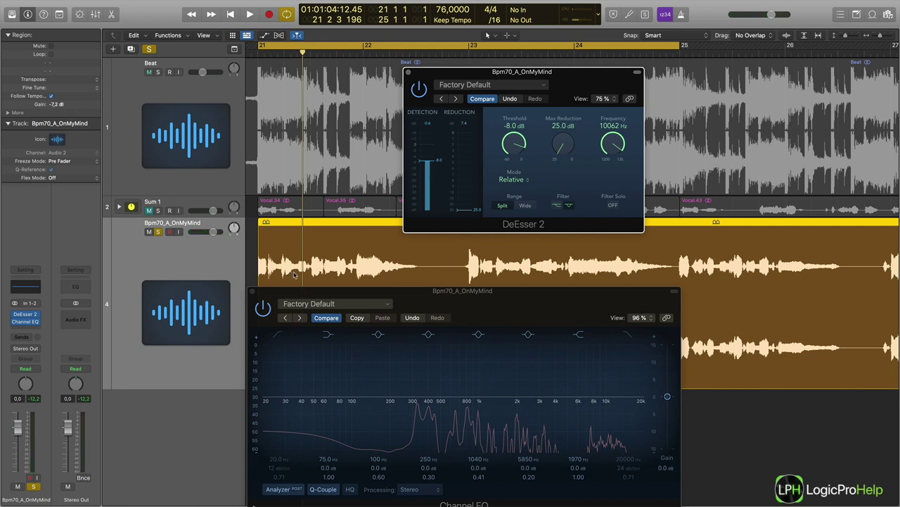
Step: Try limiting the max reduction to 2.0 dB and play the vocal with it
left_click_drag(569, 148, 573, 26)
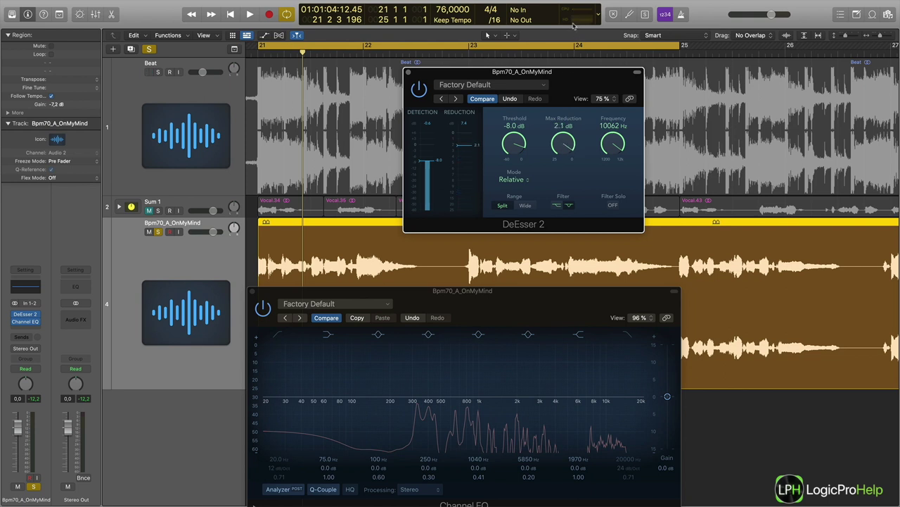
key("space")
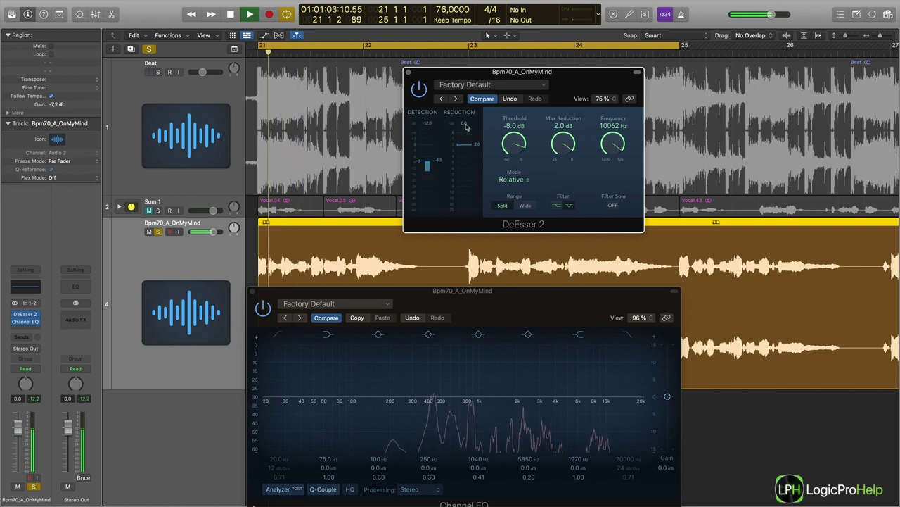
key("space")
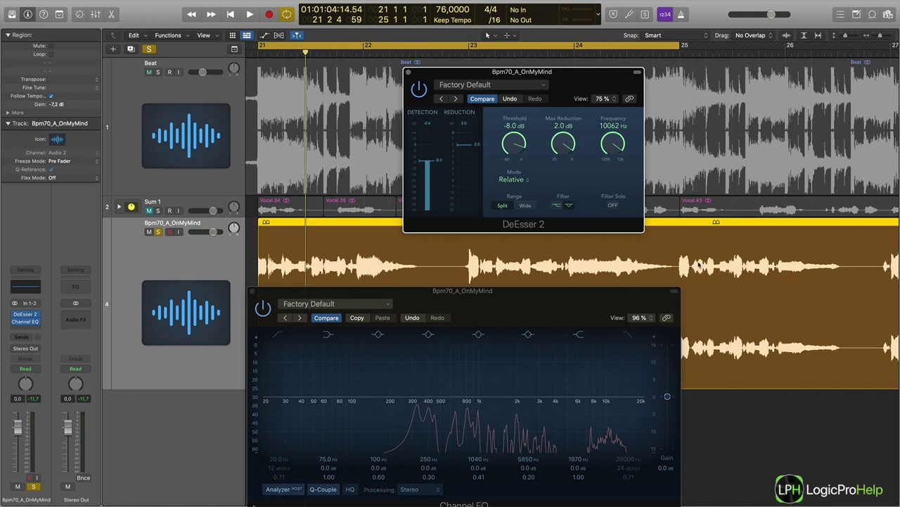
Step: Set the max reduction back to 25.0 dB
left_click_drag(567, 150, 564, 168)
left_click_drag(466, 162, 466, 165)
left_click_drag(553, 156, 553, 106)
Step: Listen to only the detected sibilance band with Filter Solo, and switch the solo off again during playback
left_click(613, 205)
key("space")
key("space")
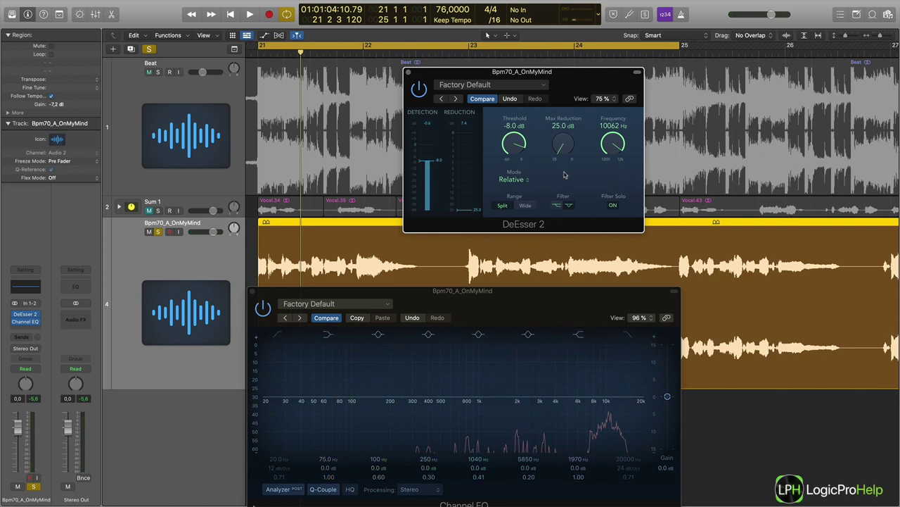
key("space")
left_click(613, 205)
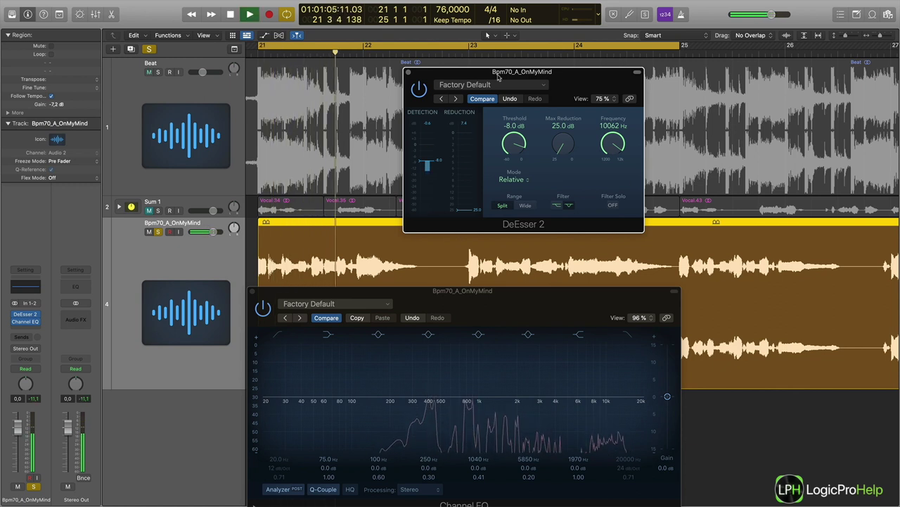
Step: Play the looped vocal while toggling the DeEsser 2 bypass to compare the unprocessed and de-essed sound
key("space")
left_click(419, 90)
key("space")
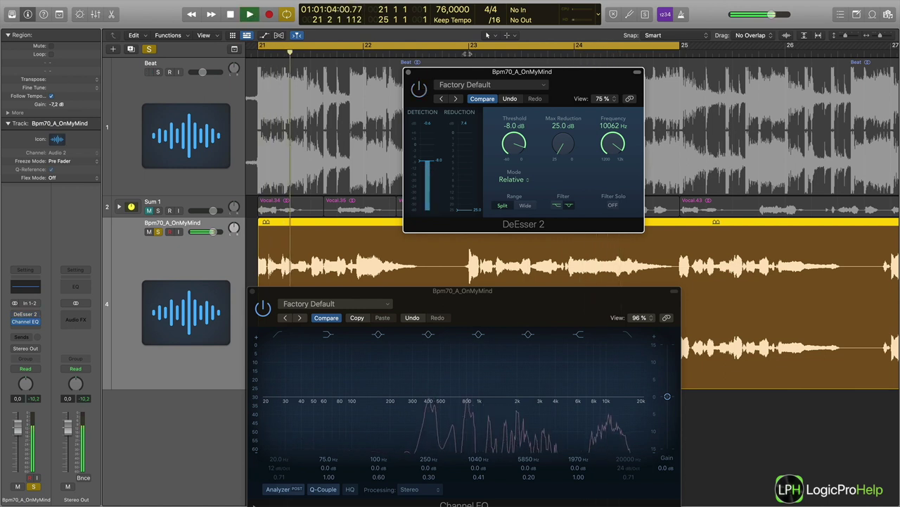
left_click(419, 90)
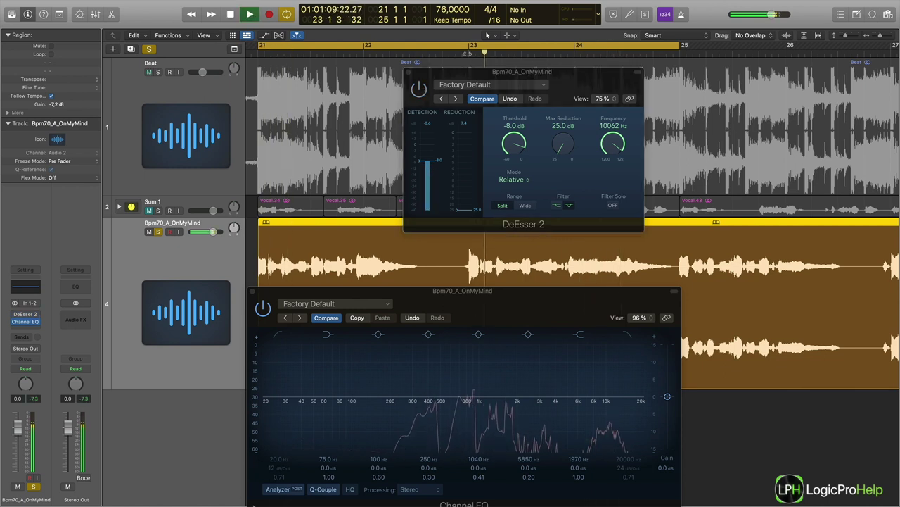
left_click(420, 90)
key("space")
Step: Set the DeEsser 2 threshold to -5.0 dB and compare the vocal around bar 24 with the plug-in bypassed and enabled
left_click_drag(515, 150, 516, 143)
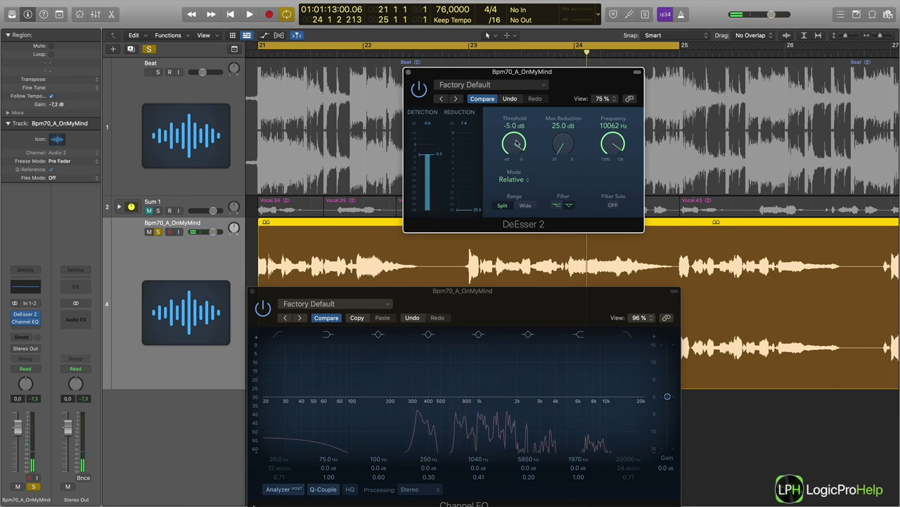
key("space")
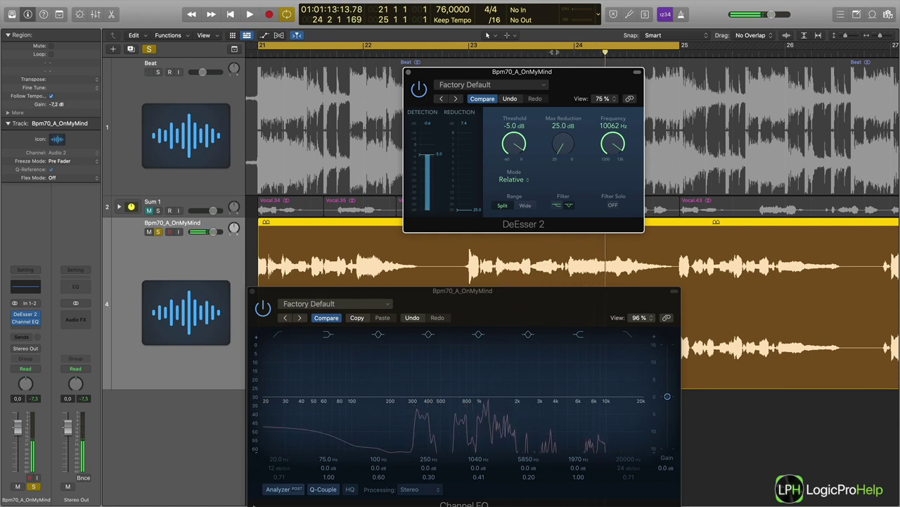
left_click(419, 90)
left_click(418, 90)
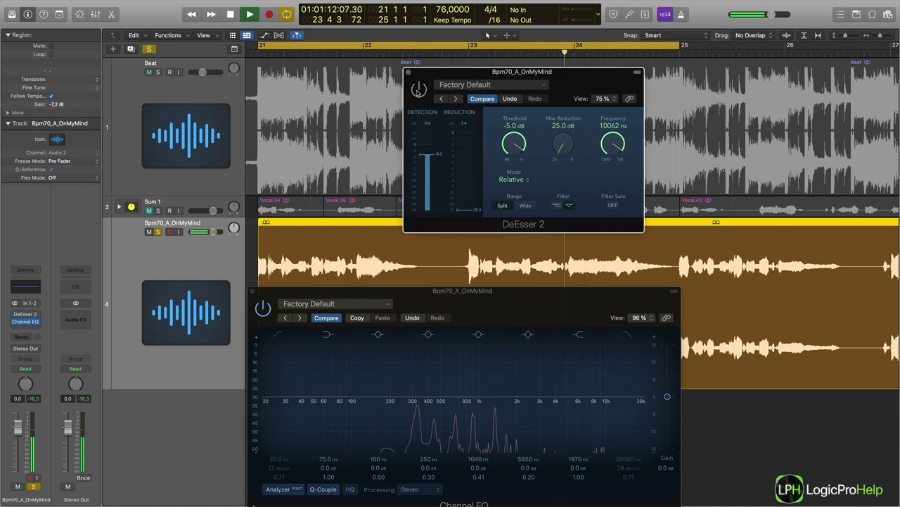
key("space")
left_click(417, 93)
key("space")
key("space")
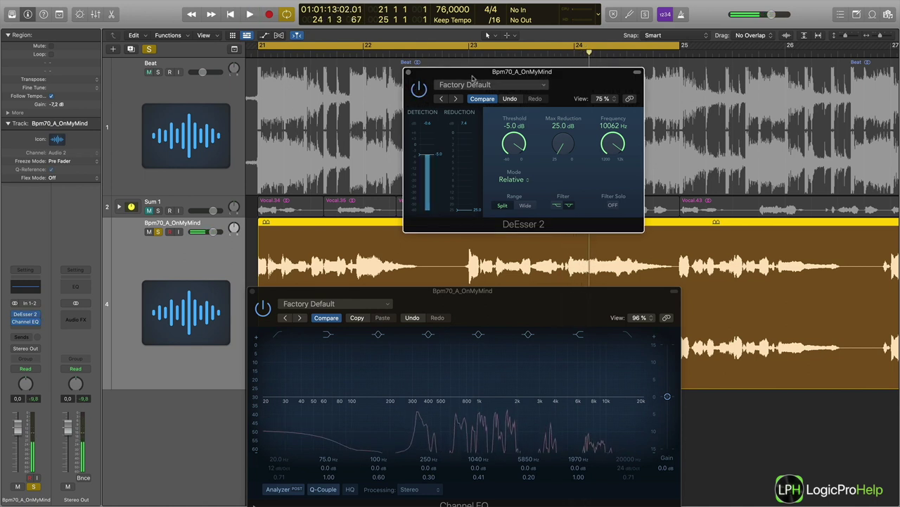
Step: Place the playhead at position 23 4 3 and close the Channel EQ and DeEsser 2 windows
left_click(568, 54)
left_click(561, 53)
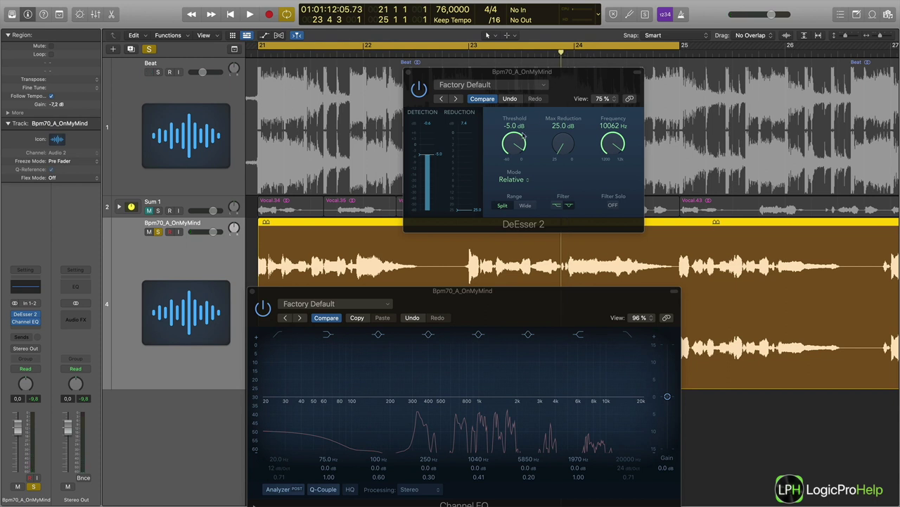
left_click(255, 291)
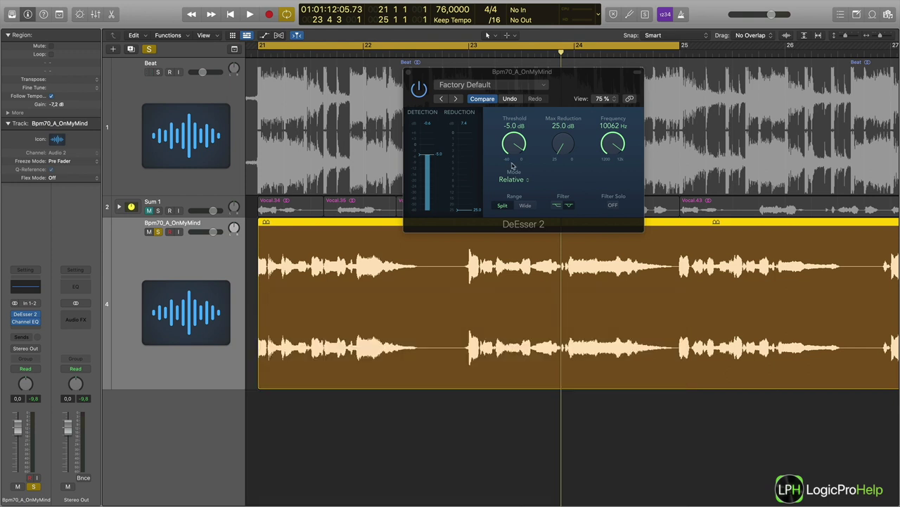
left_click(408, 72)
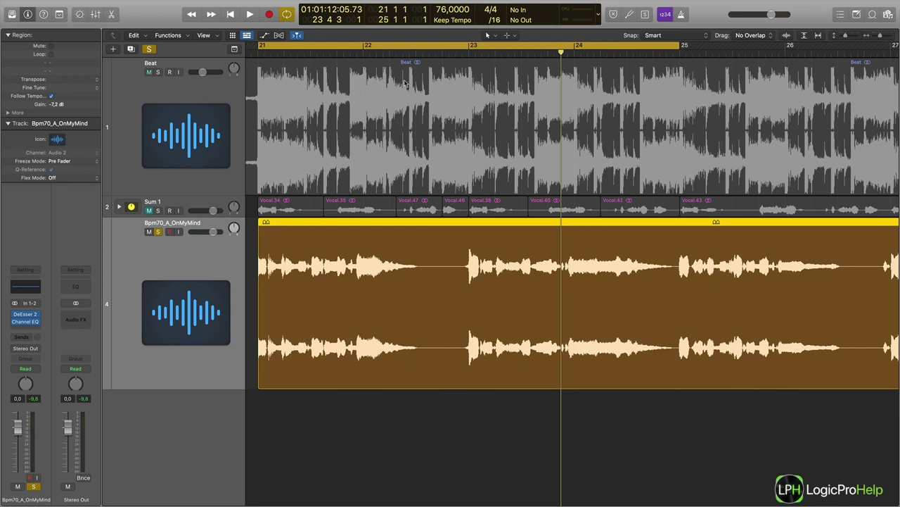
scroll(405, 84, "left", 1)
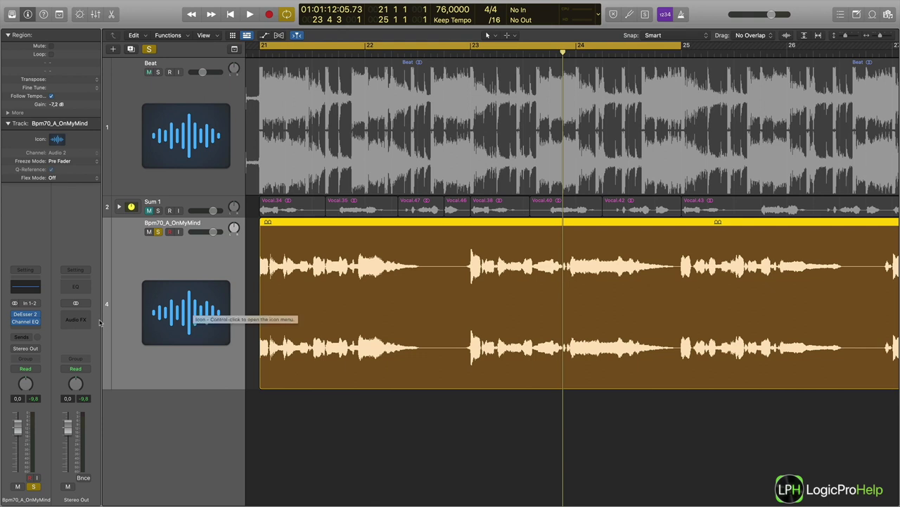
Step: Open the plug-in list for an empty insert on the vocal channel and look through the Amps and Pedals and Dynamics categories
left_click(34, 328)
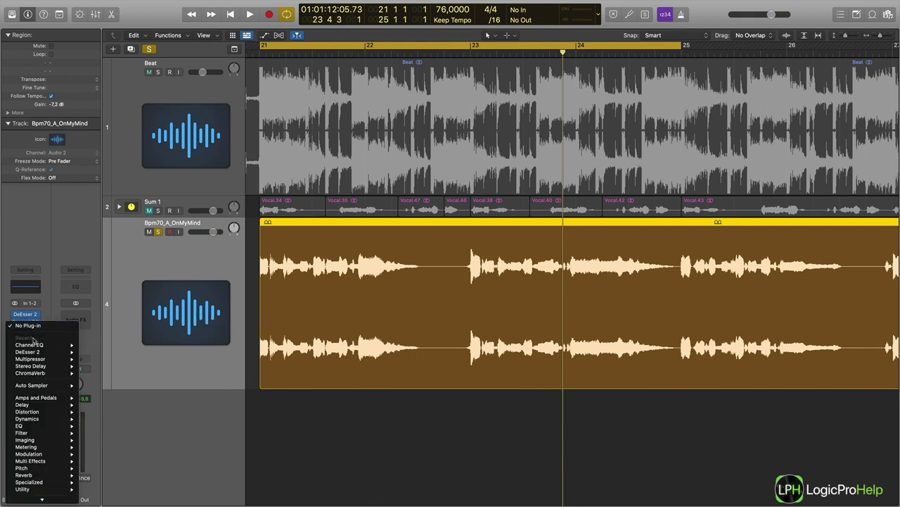
mouse_move(40, 398)
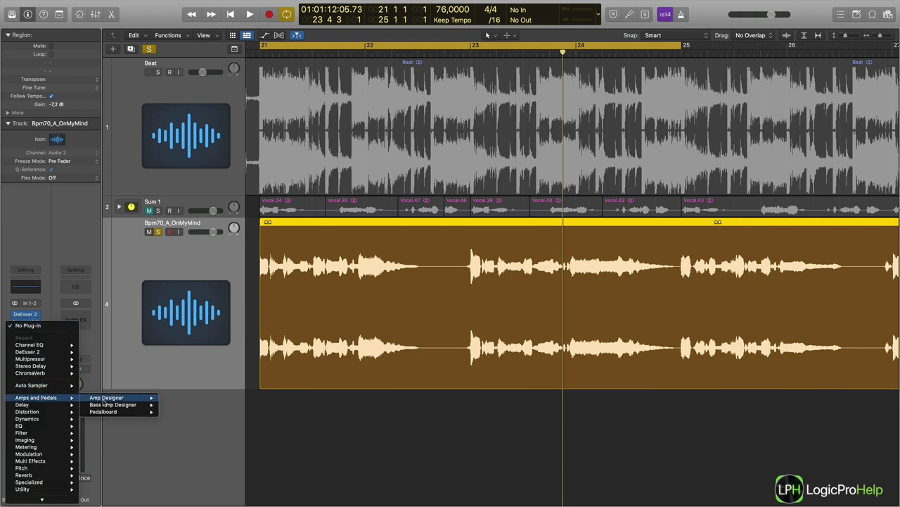
mouse_move(107, 412)
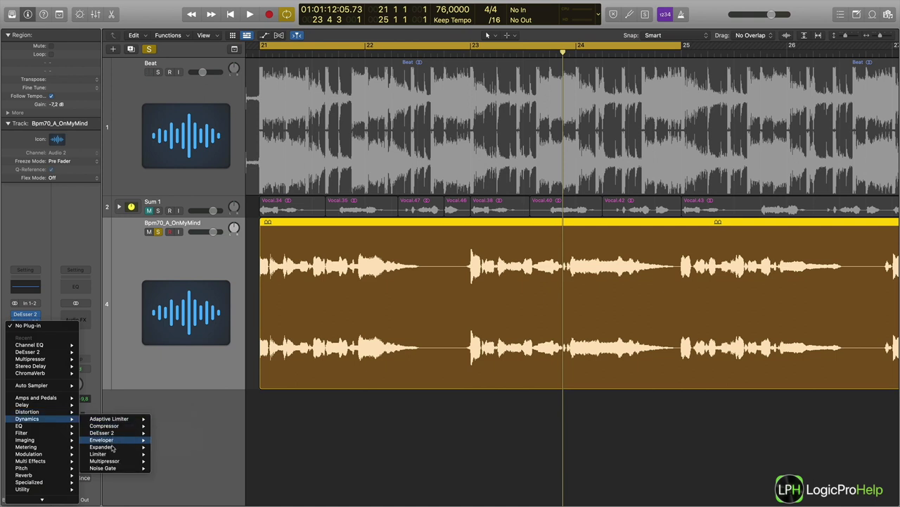
mouse_move(112, 454)
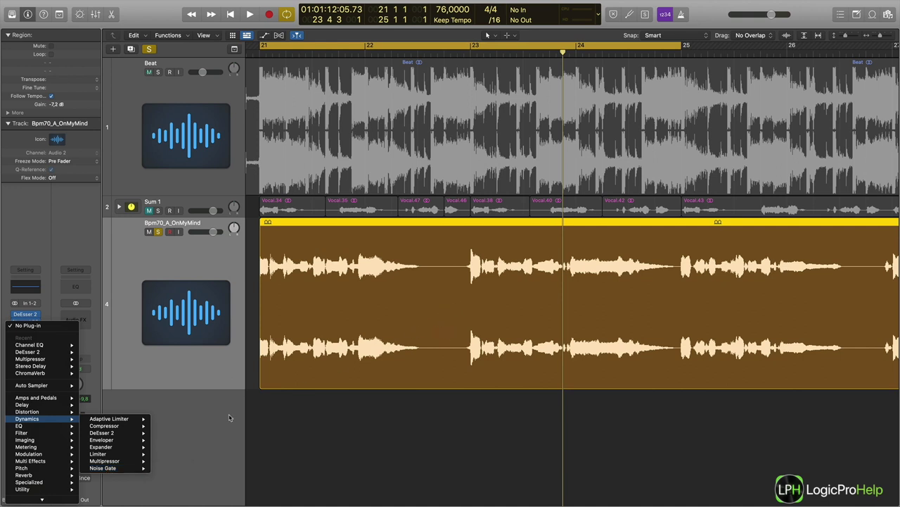
Step: Browse the Modulation plug-ins for the vocal channel's empty insert below Channel EQ and insert a Flanger
left_click(212, 381)
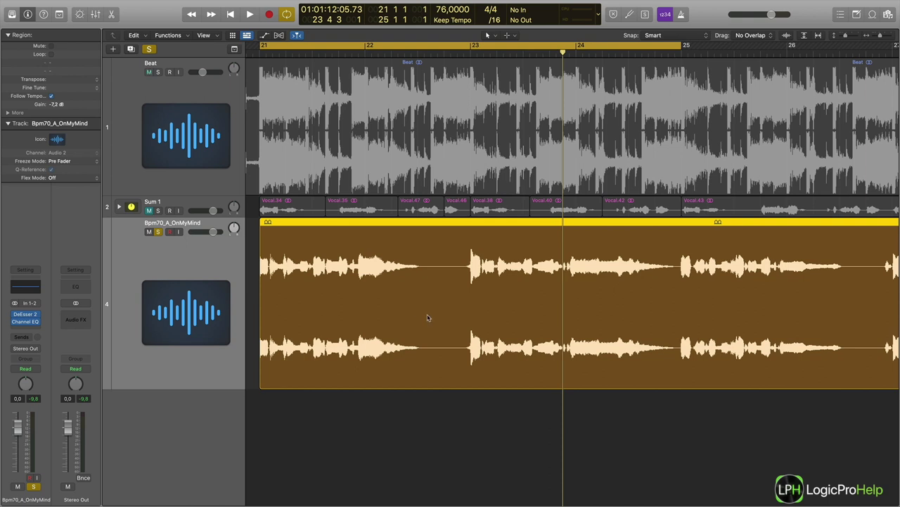
left_click(38, 327)
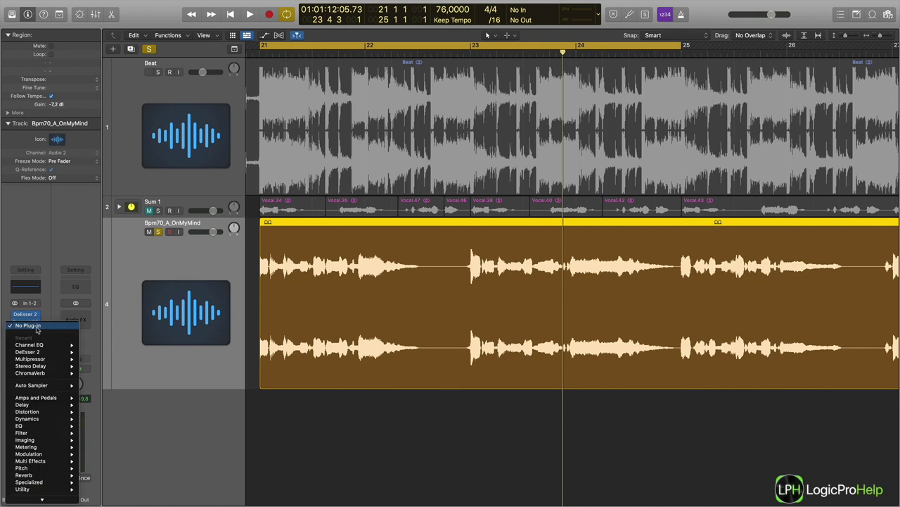
mouse_move(43, 434)
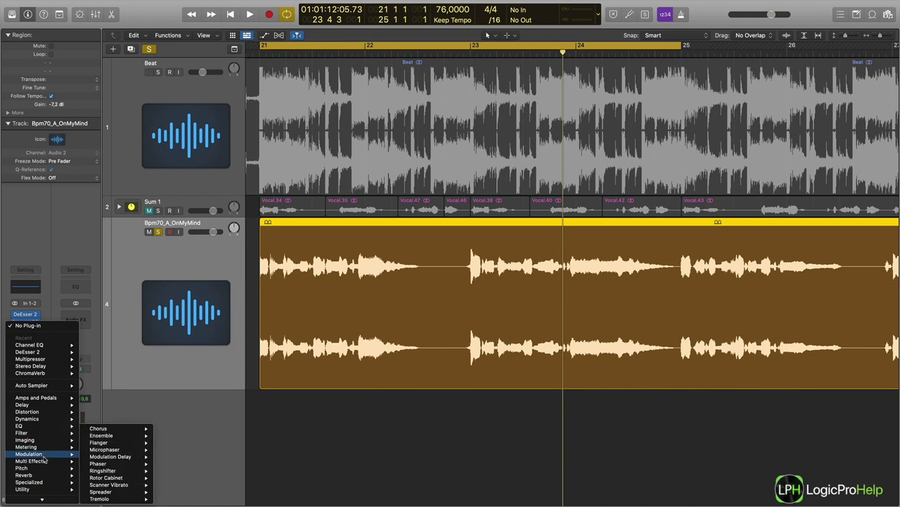
mouse_move(124, 493)
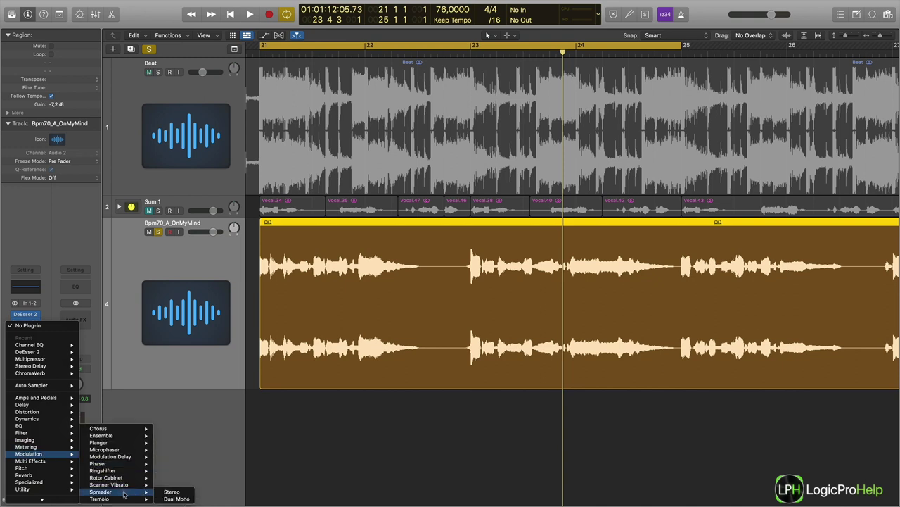
mouse_move(118, 443)
left_click(166, 445)
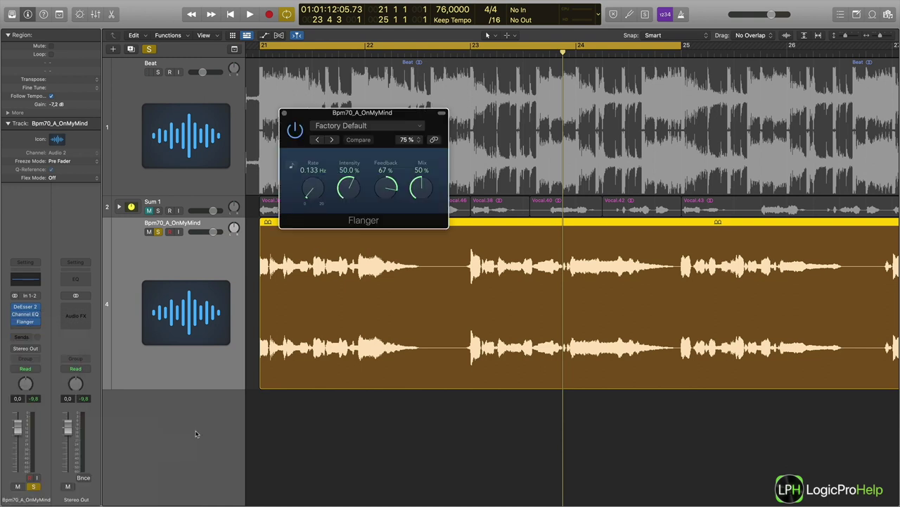
Step: Play the vocal through the Flanger, raising its Mix to 83% and bringing it down to 57% before stopping playback
mouse_move(430, 197)
left_mouse_down()
mouse_move(425, 181)
mouse_move(428, 192)
left_mouse_up()
key("space")
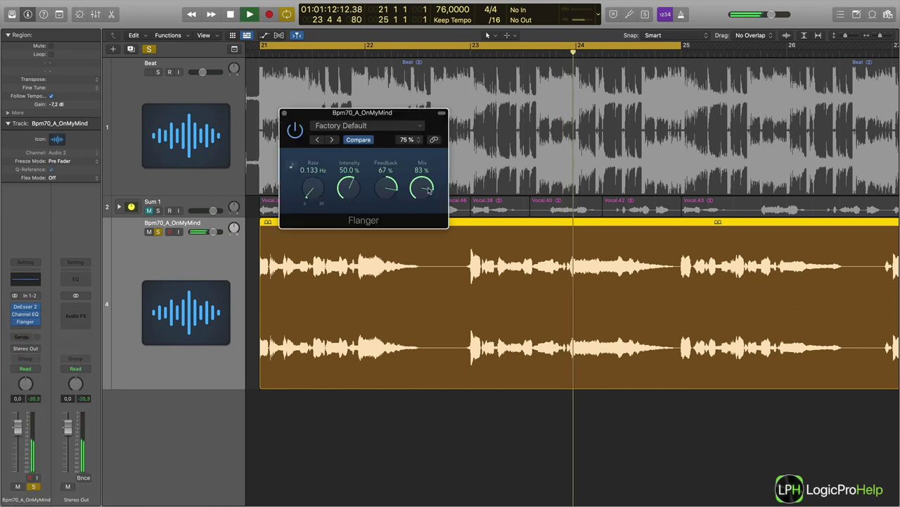
key("space")
left_click_drag(427, 191, 425, 223)
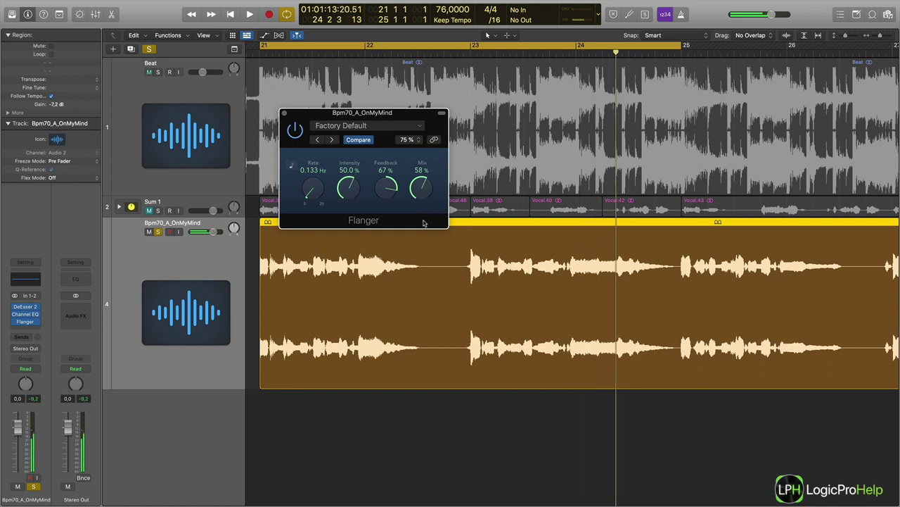
Step: Look through the remaining plug-in categories down to Utility and remove the Flanger from the vocal channel
left_click(37, 328)
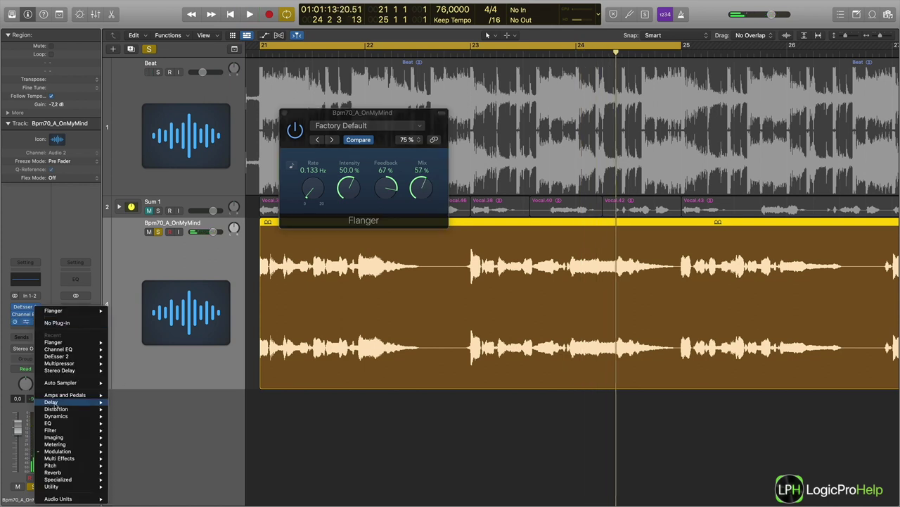
mouse_move(58, 472)
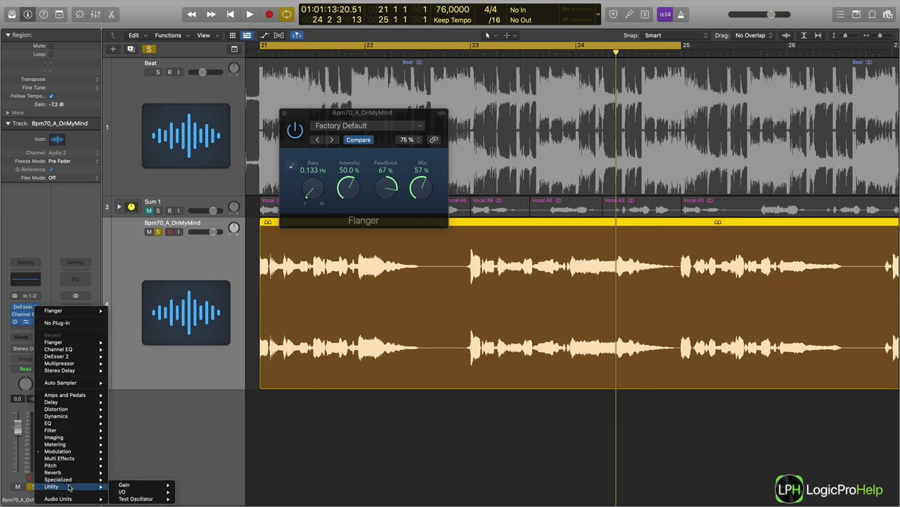
left_click(60, 325)
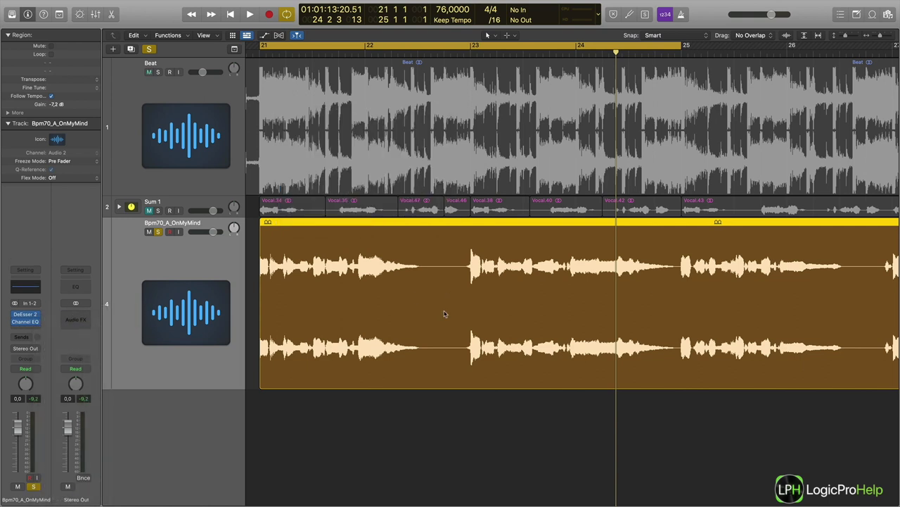
Step: Place the playhead at the start of bar 21 and show the whole vocal region in the arrangement
left_click(260, 54)
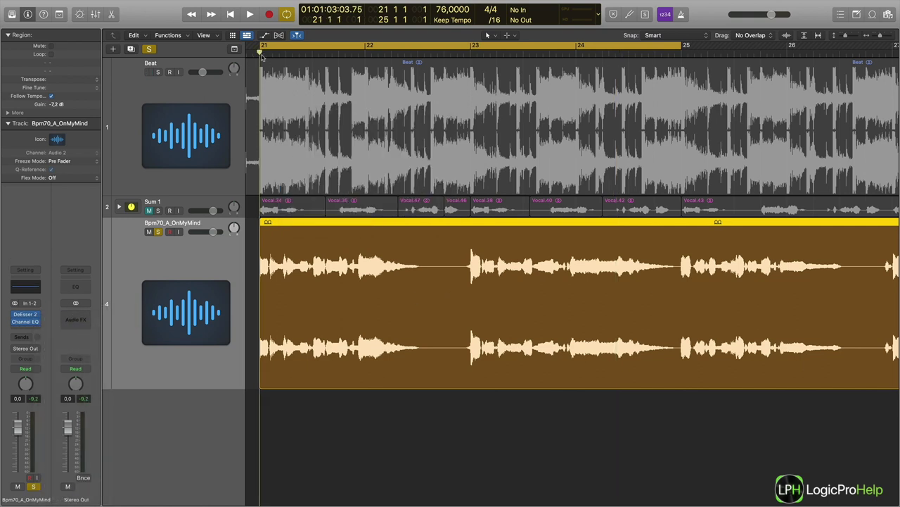
key("super+Left")
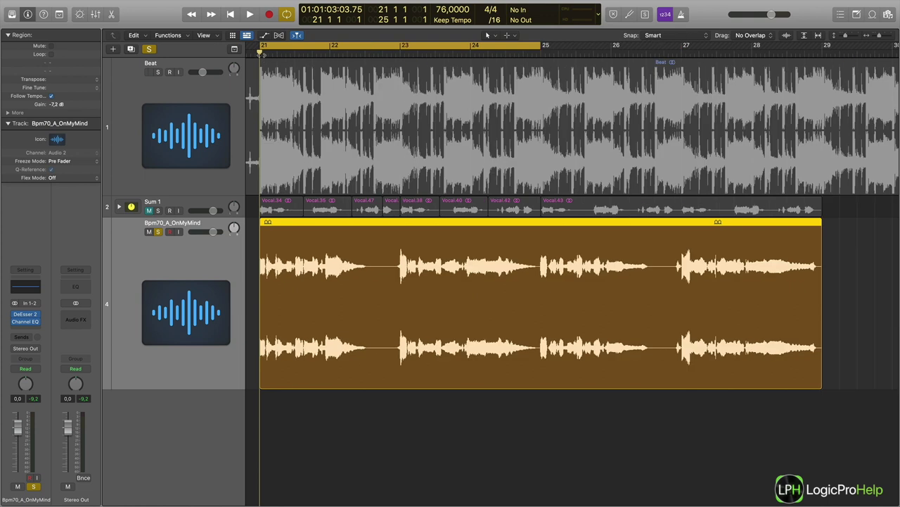